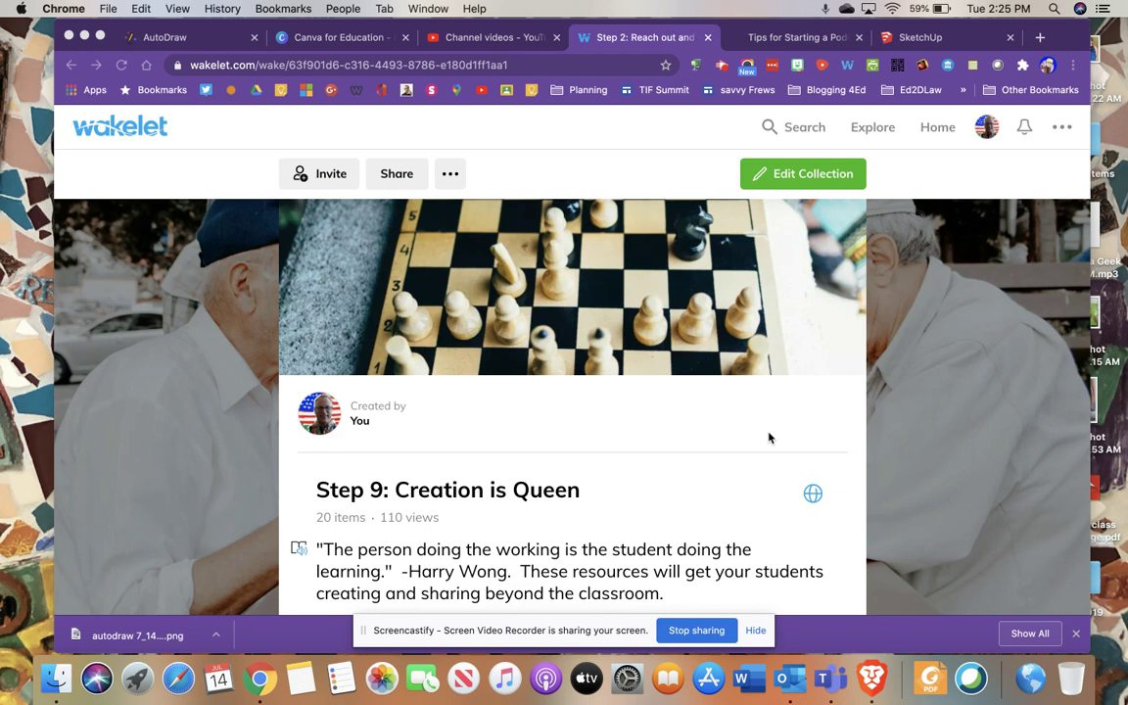
Step: Scroll through the Step 9 collection in Wakelet
scroll(769, 438, "down", 3)
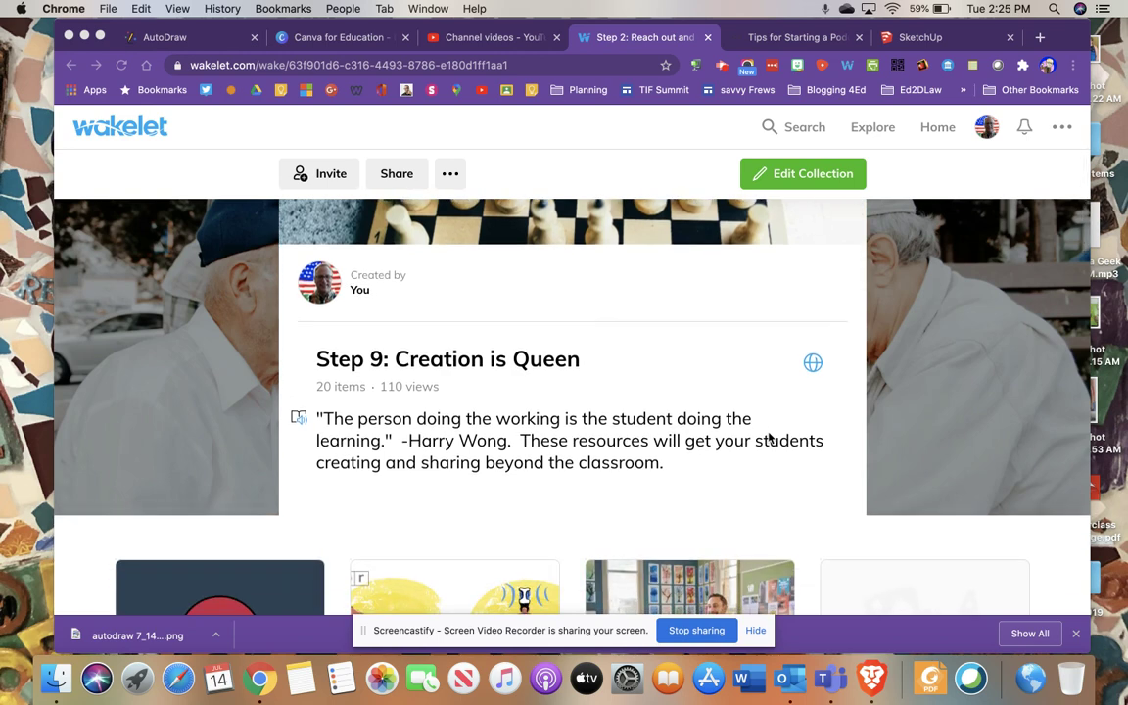
scroll(768, 437, "up", 6)
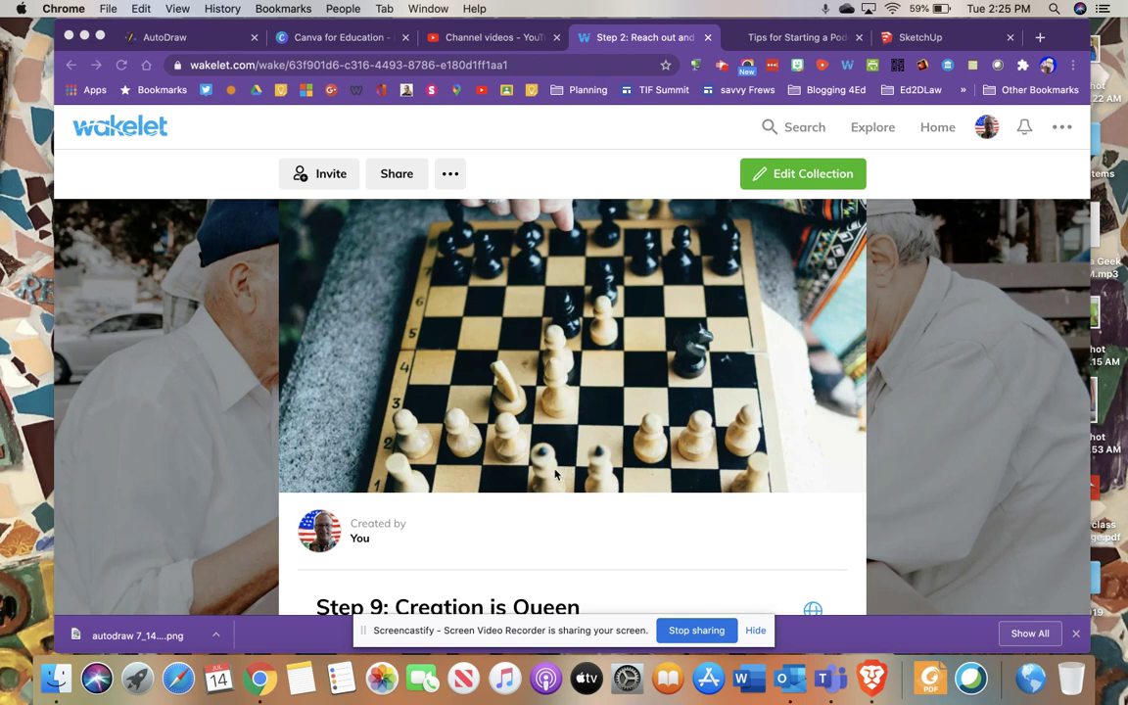
scroll(554, 474, "down", 1)
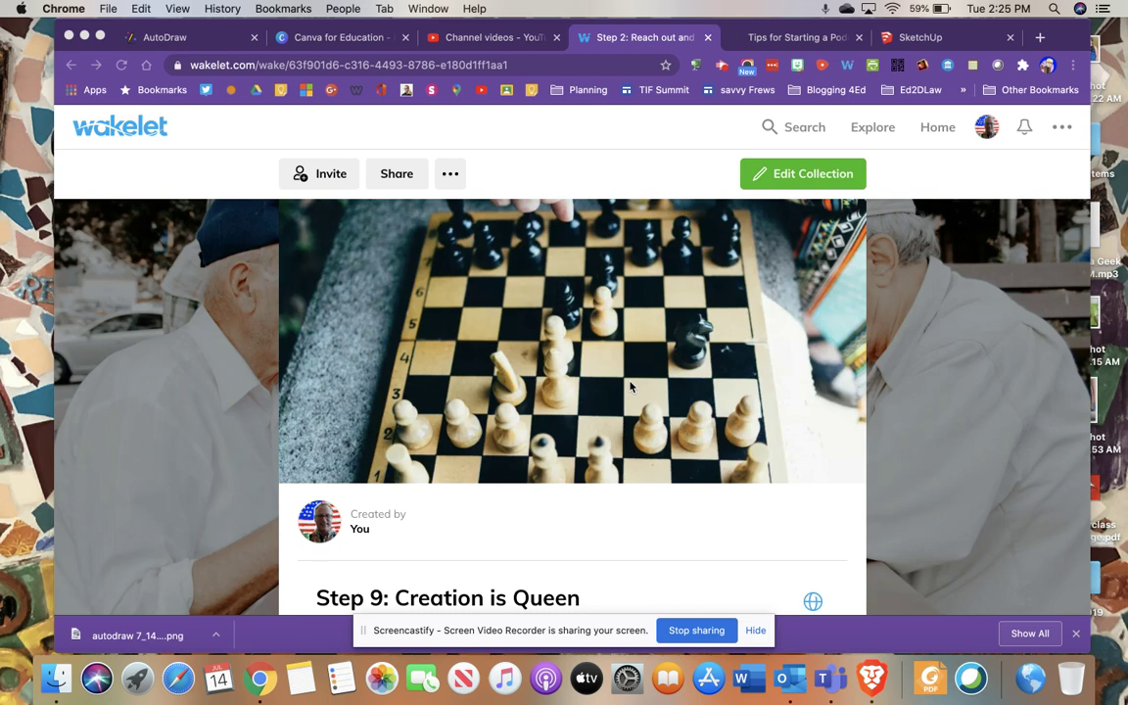
scroll(630, 386, "down", 10)
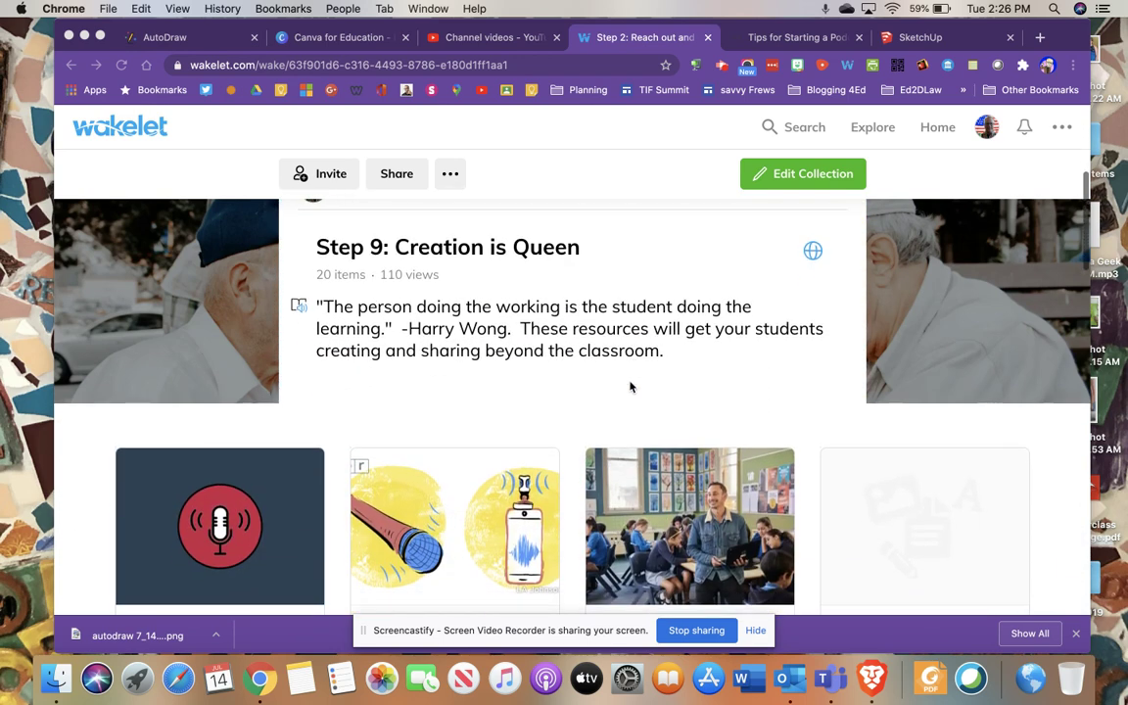
scroll(629, 386, "down", 2)
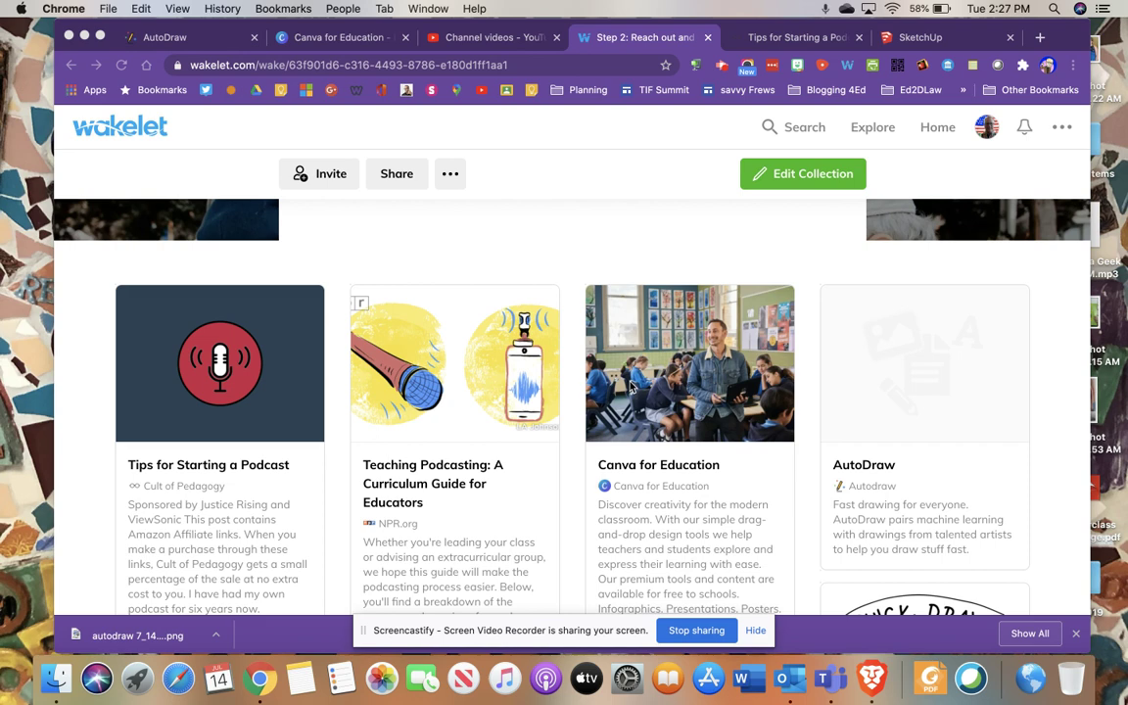
scroll(631, 388, "down", 1)
scroll(632, 388, "up", 2)
scroll(632, 388, "down", 1)
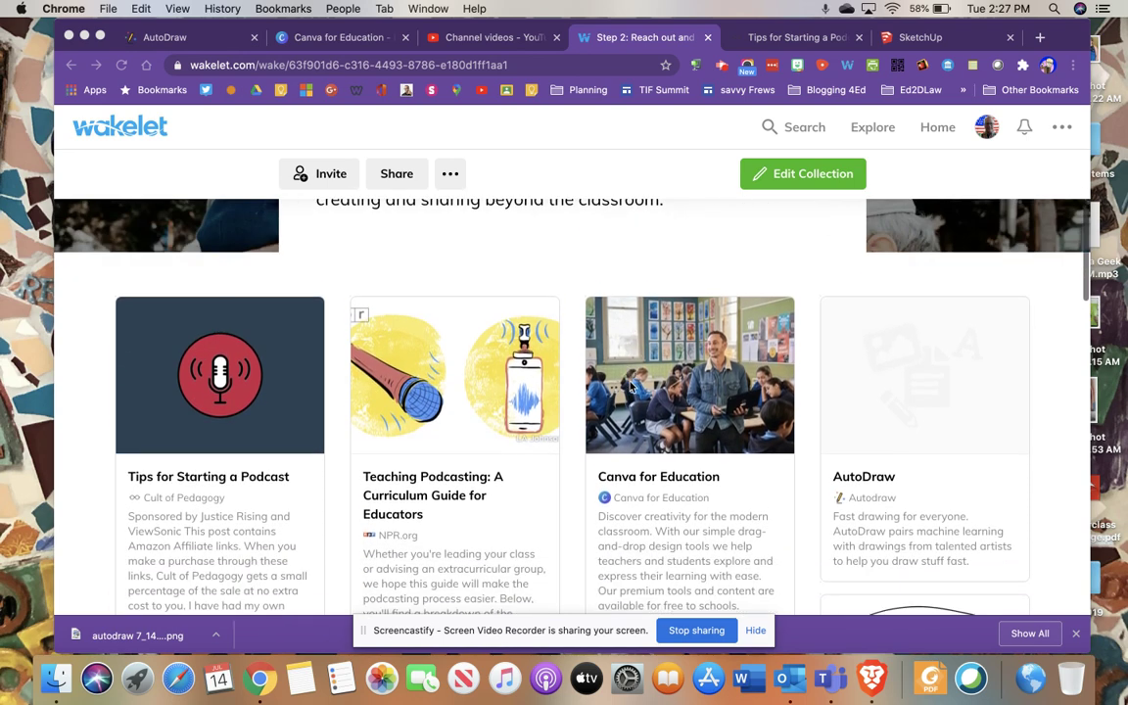
scroll(631, 389, "down", 1)
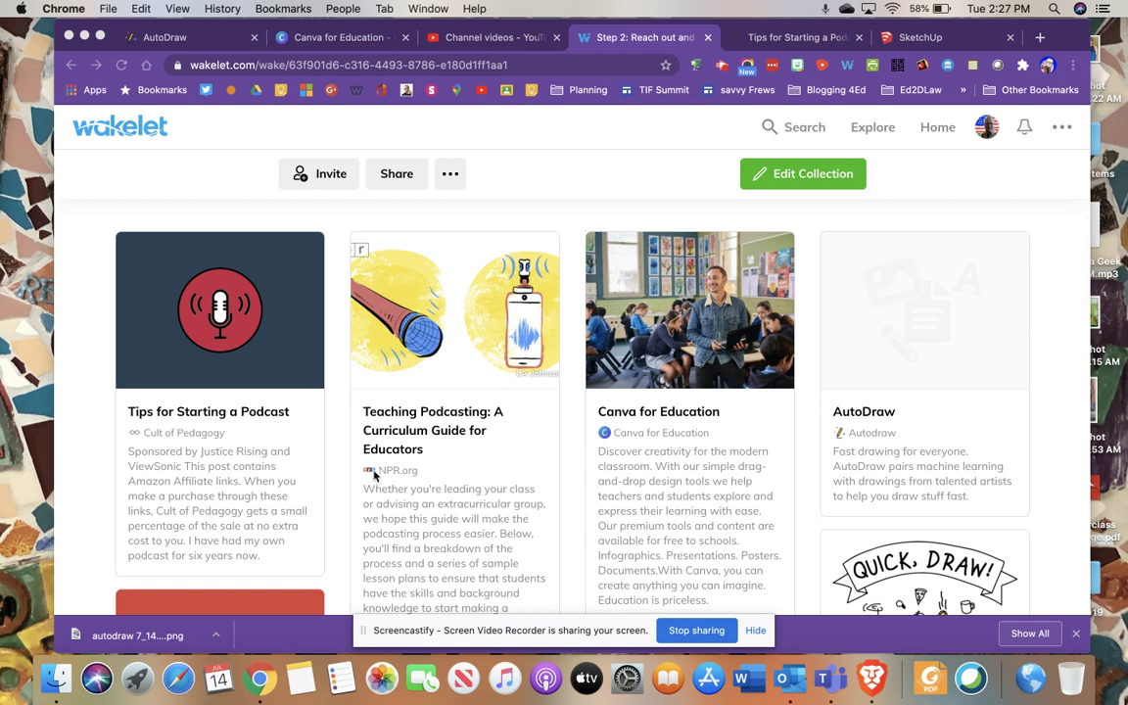
scroll(452, 480, "down", 1)
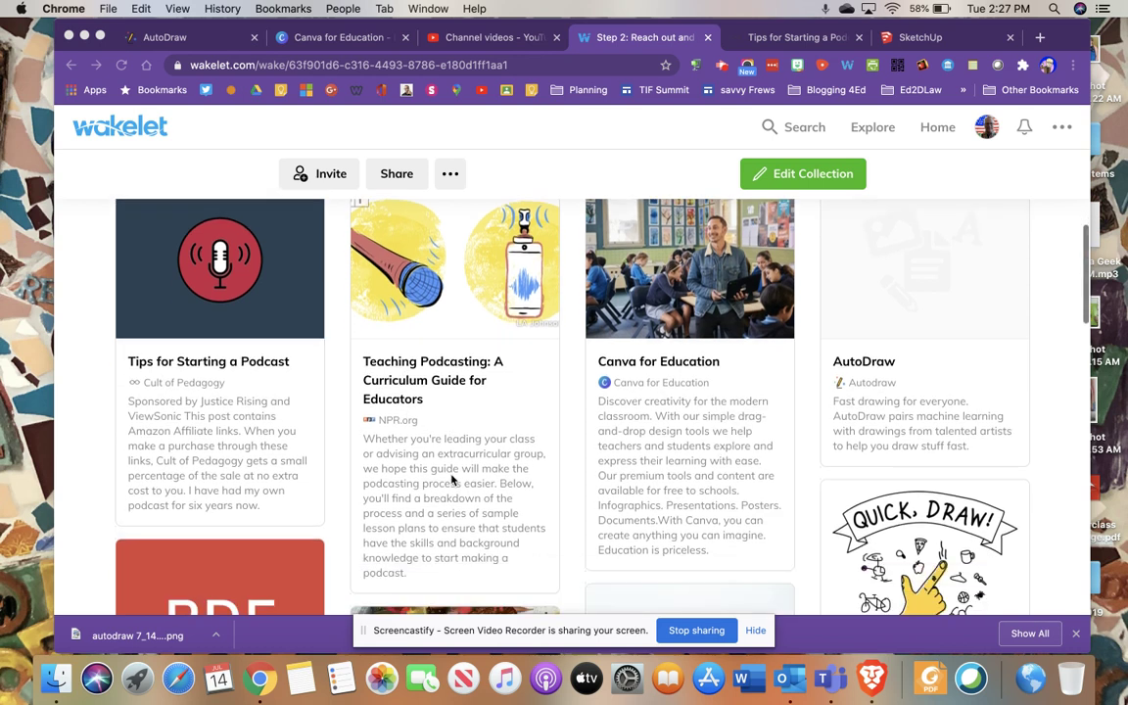
Step: Open the Cult of Pedagogy 'Tips for Starting a Podcast' article and scroll through it
left_click(209, 360)
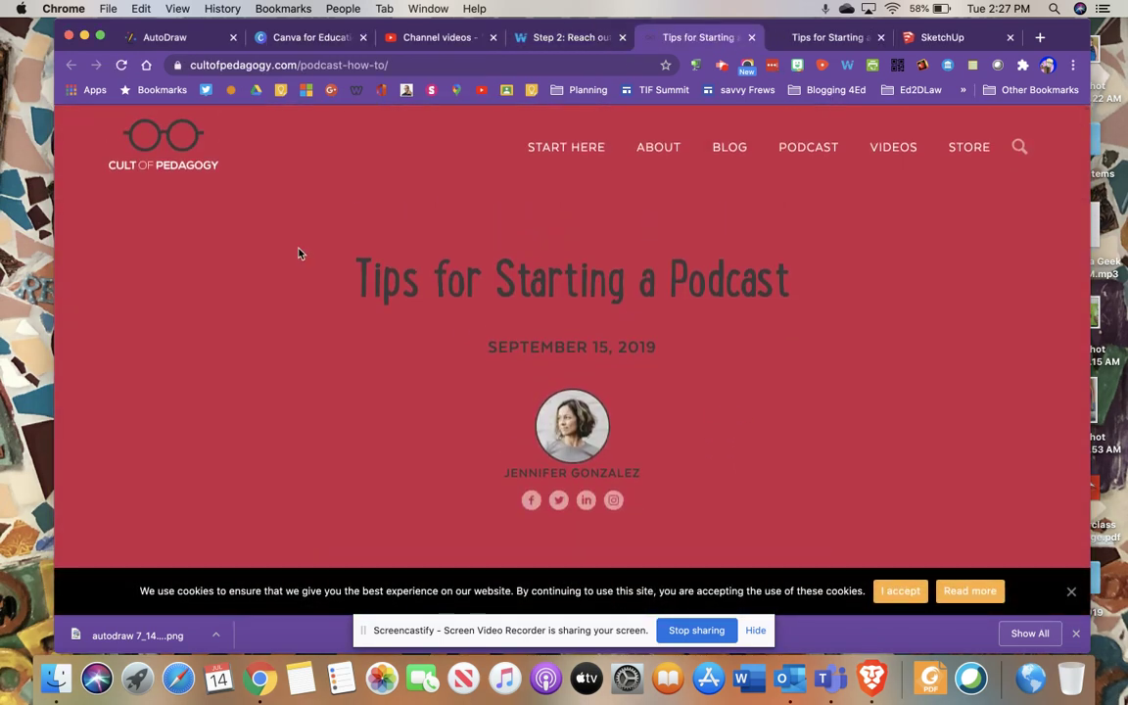
scroll(315, 391, "down", 5)
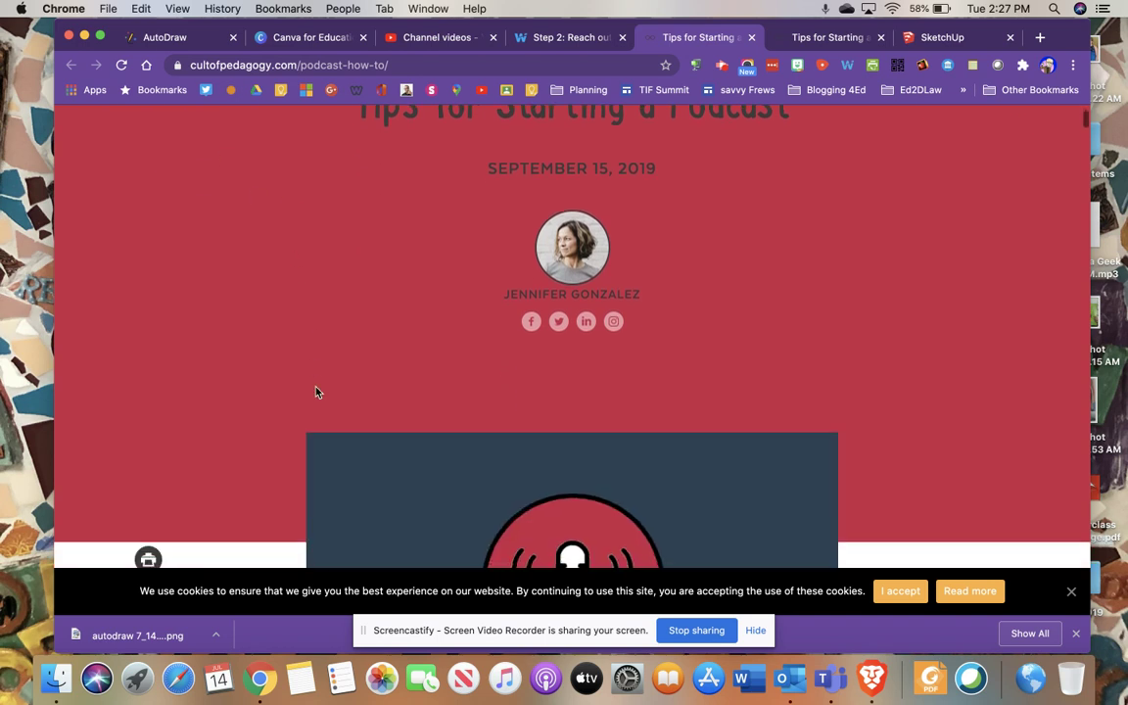
scroll(315, 391, "up", 3)
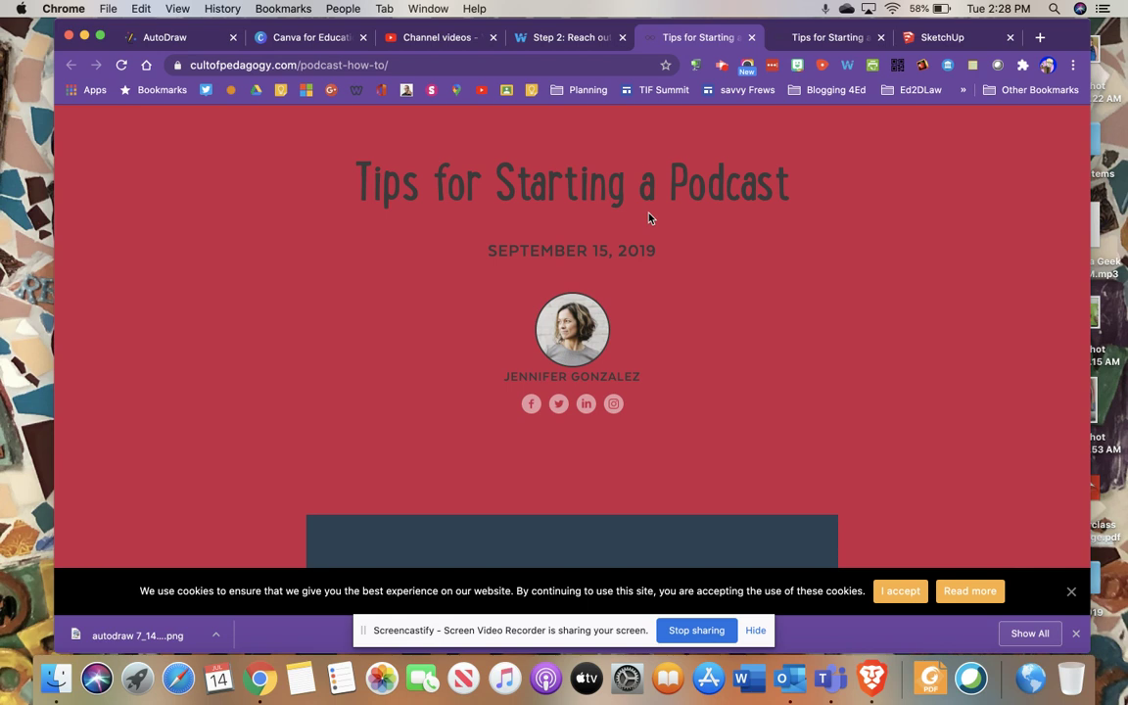
scroll(648, 217, "down", 1)
scroll(651, 217, "up", 2)
scroll(652, 217, "down", 4)
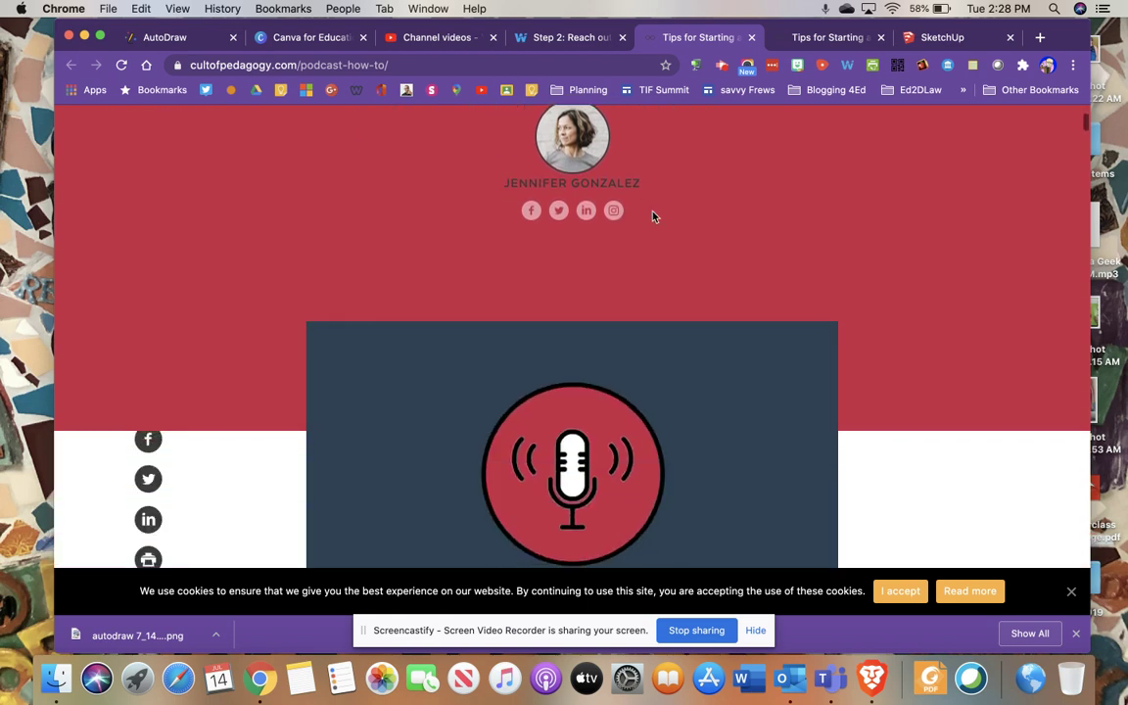
scroll(654, 217, "down", 4)
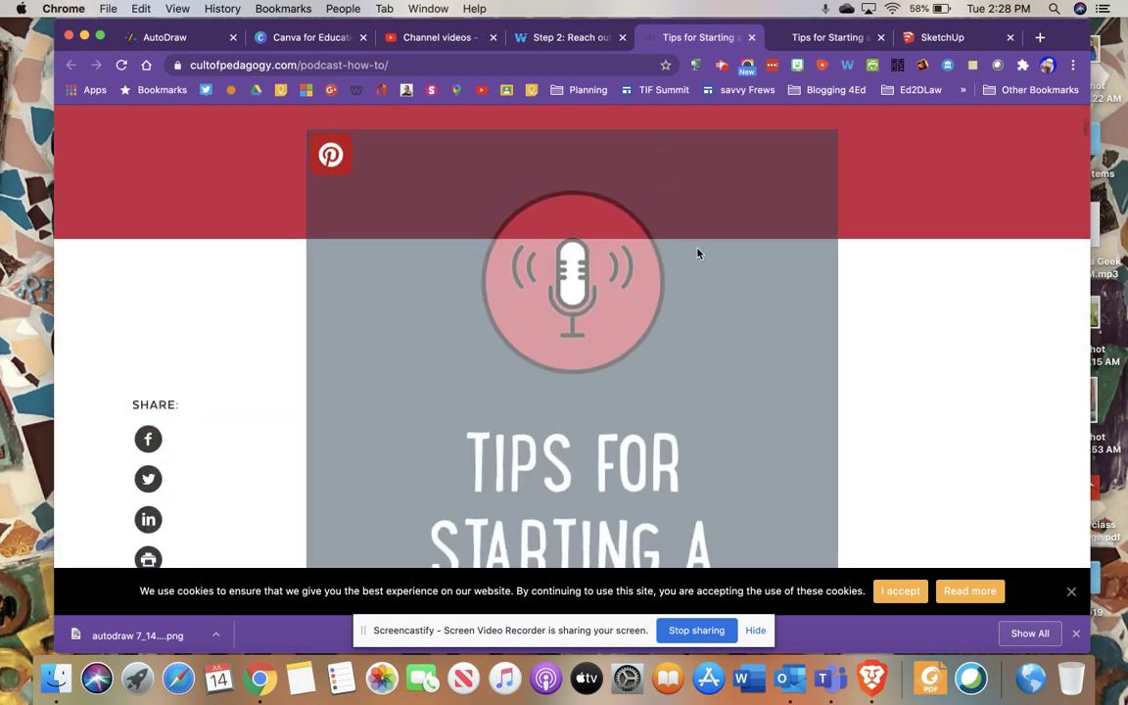
scroll(697, 253, "up", 6)
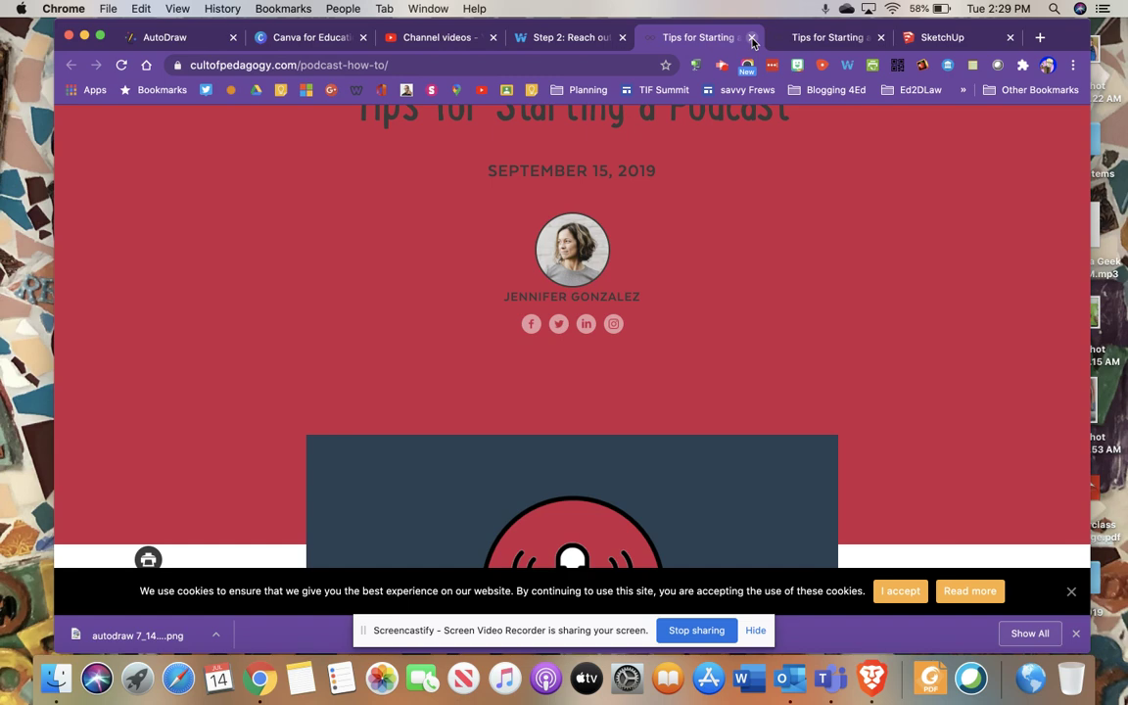
Step: Return to the Wakelet collection and open the Canva for Education card
left_click(576, 38)
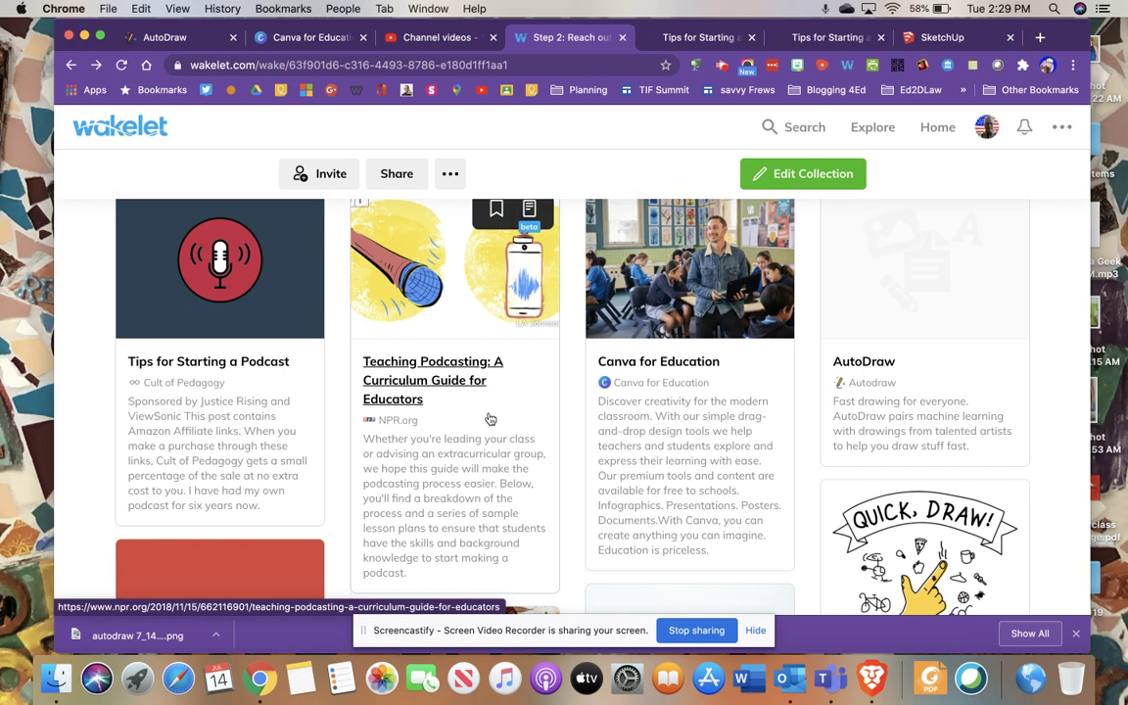
scroll(491, 417, "down", 1)
scroll(489, 411, "up", 1)
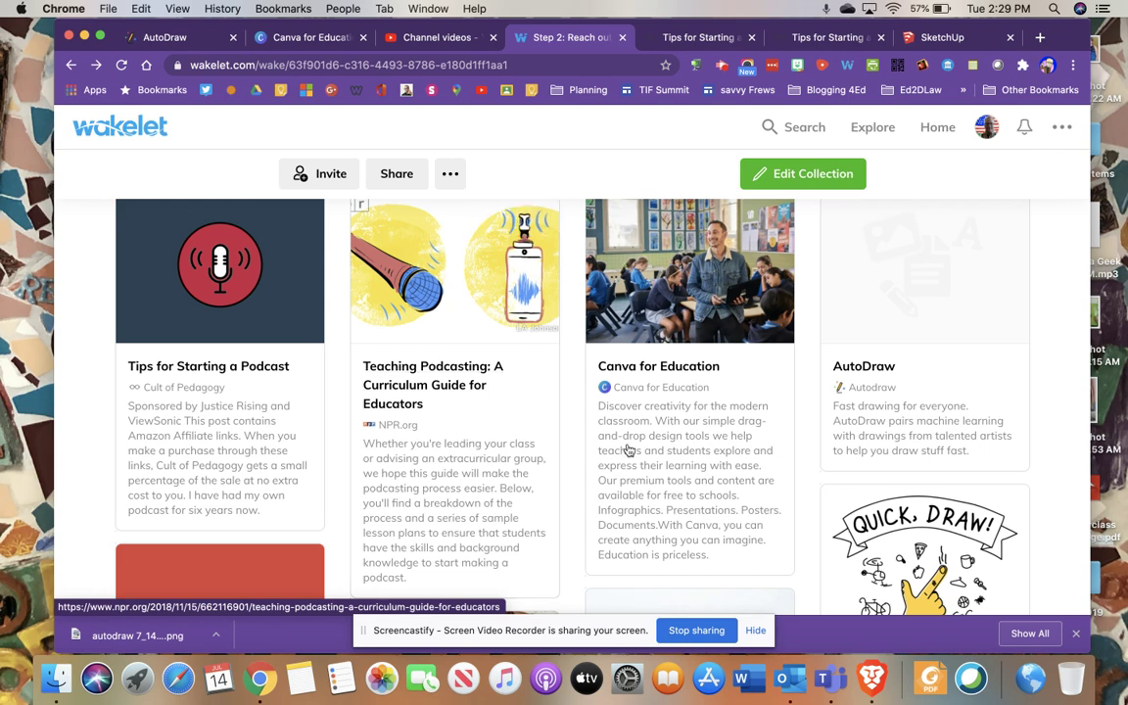
scroll(642, 448, "down", 1)
scroll(645, 450, "up", 1)
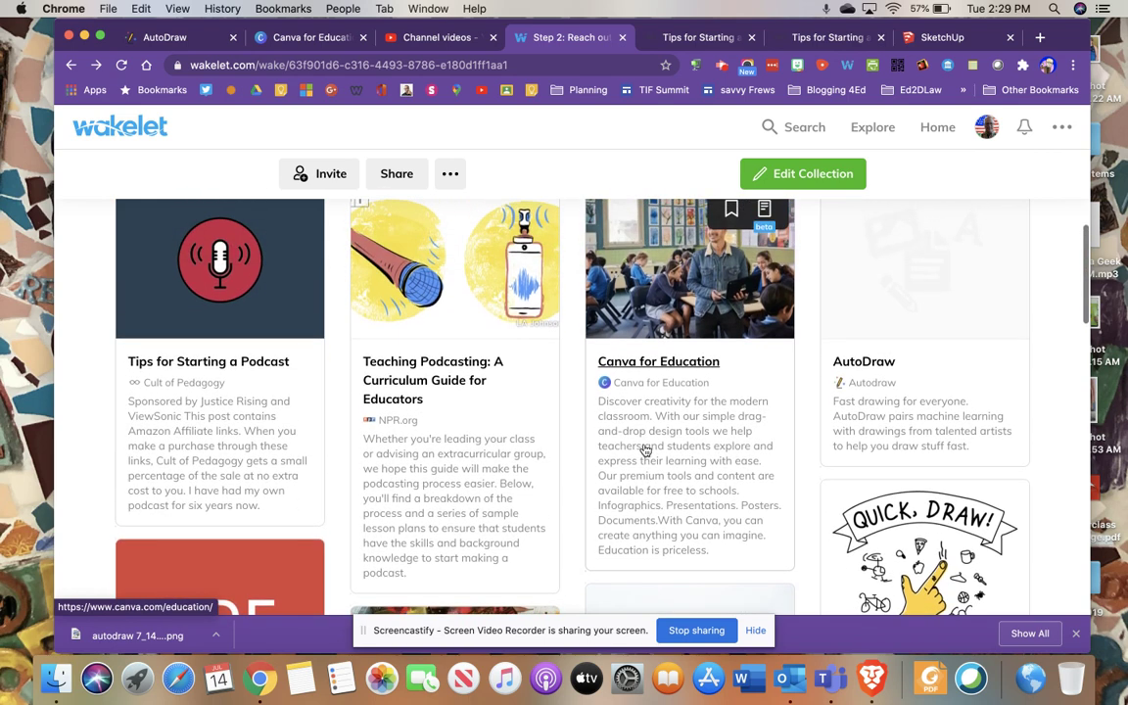
left_click(683, 370)
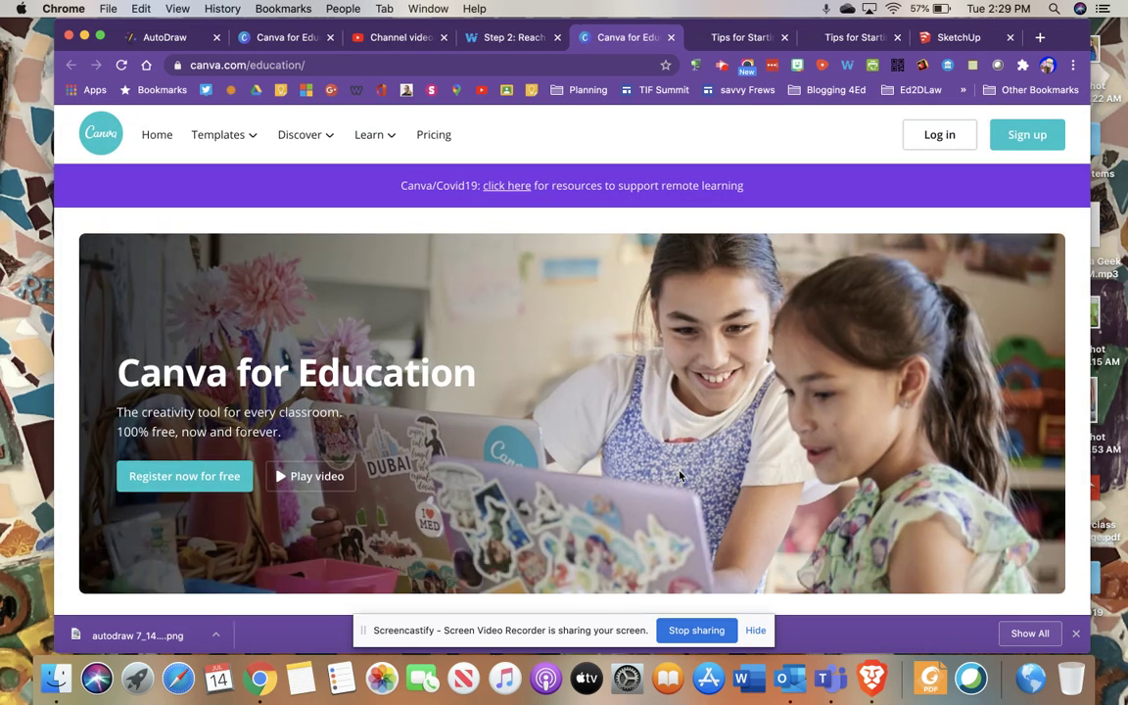
Step: Scroll through the canva.com/education page
scroll(685, 421, "down", 5)
scroll(680, 476, "down", 3)
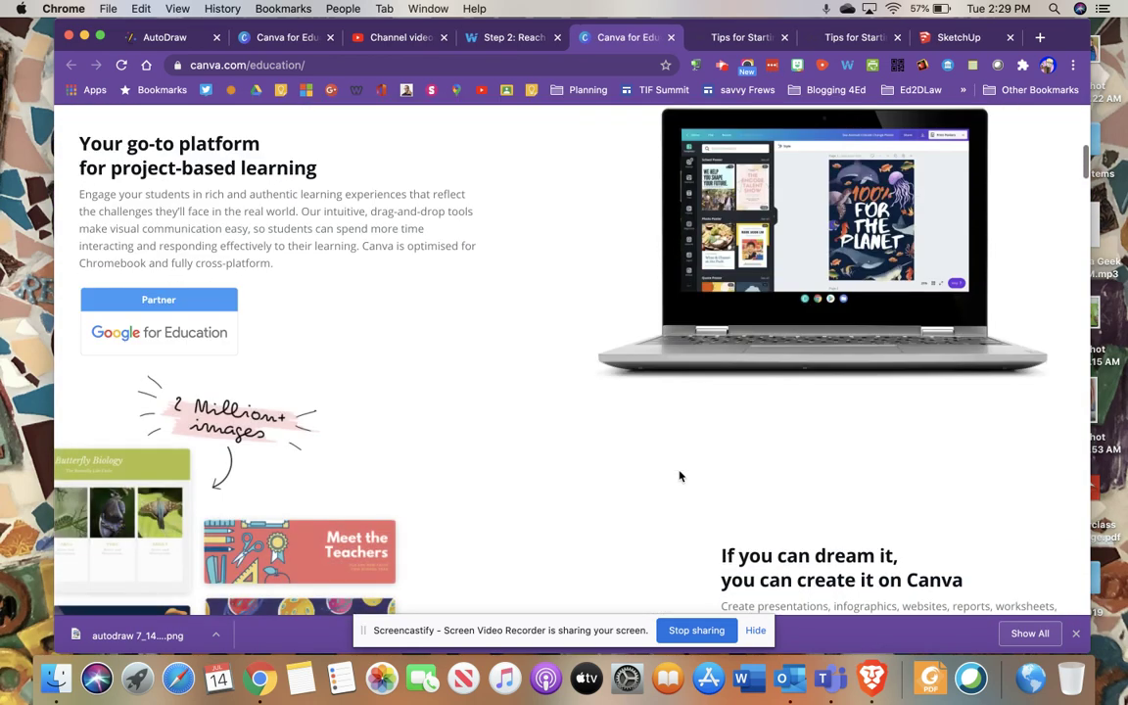
scroll(679, 475, "down", 2)
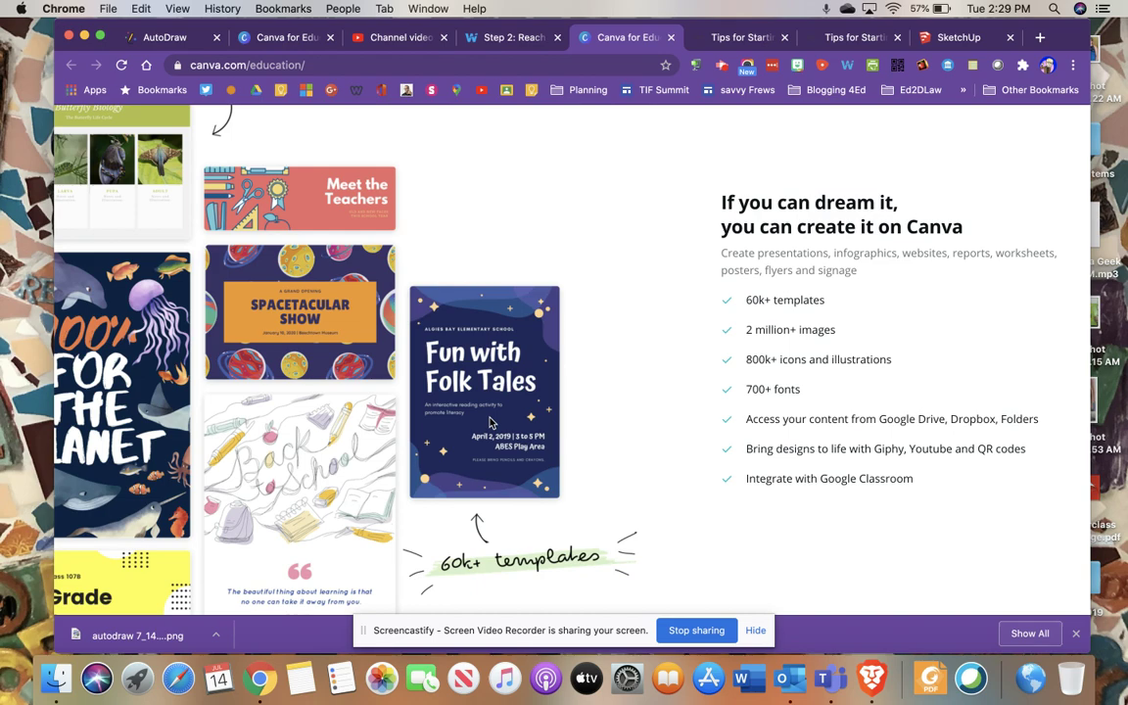
scroll(491, 420, "up", 15)
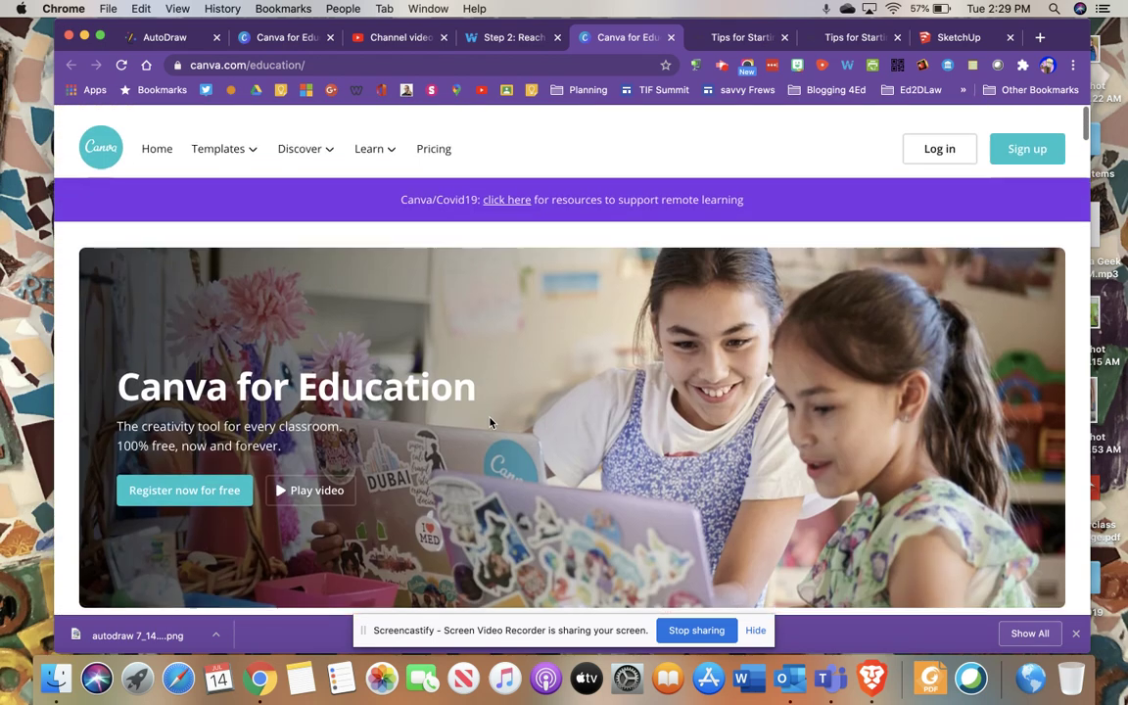
Step: Go back to the Wakelet collection and open the AutoDraw card
left_click(504, 38)
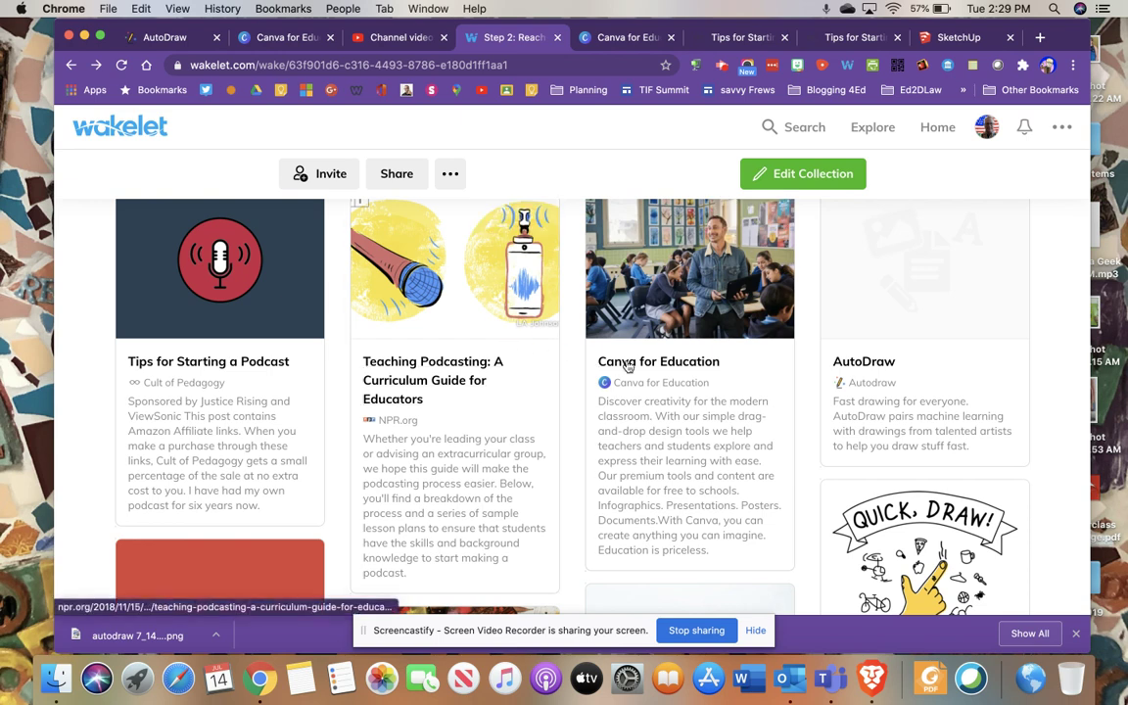
scroll(867, 382, "down", 2)
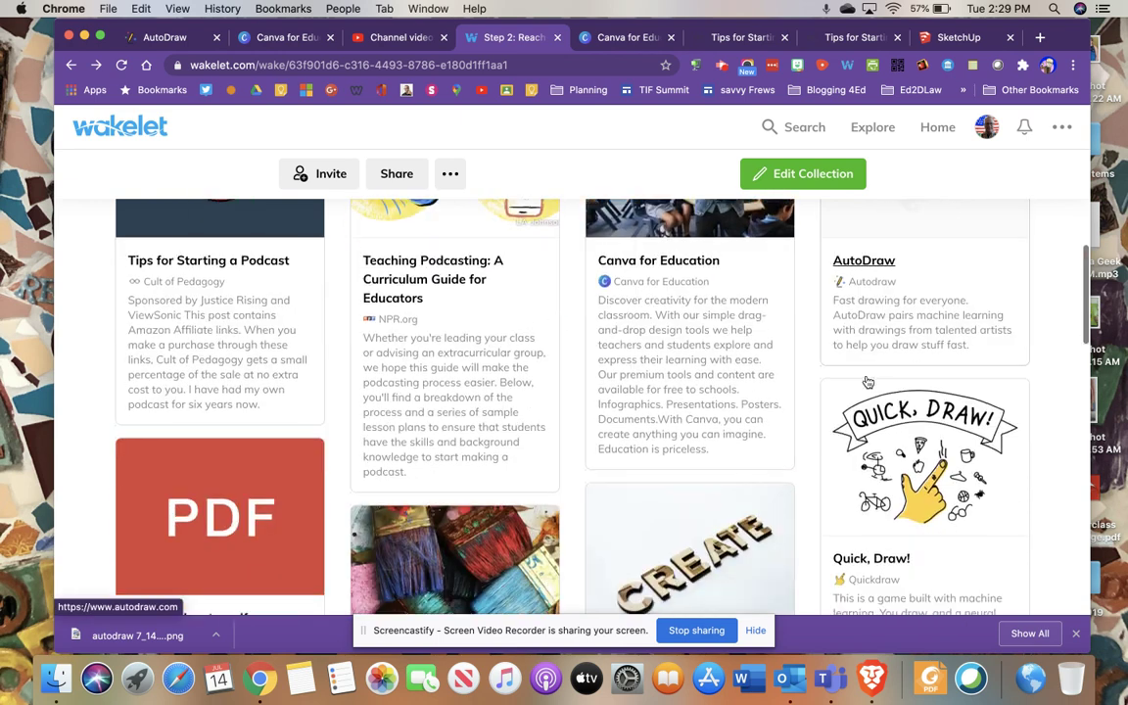
scroll(866, 367, "up", 2)
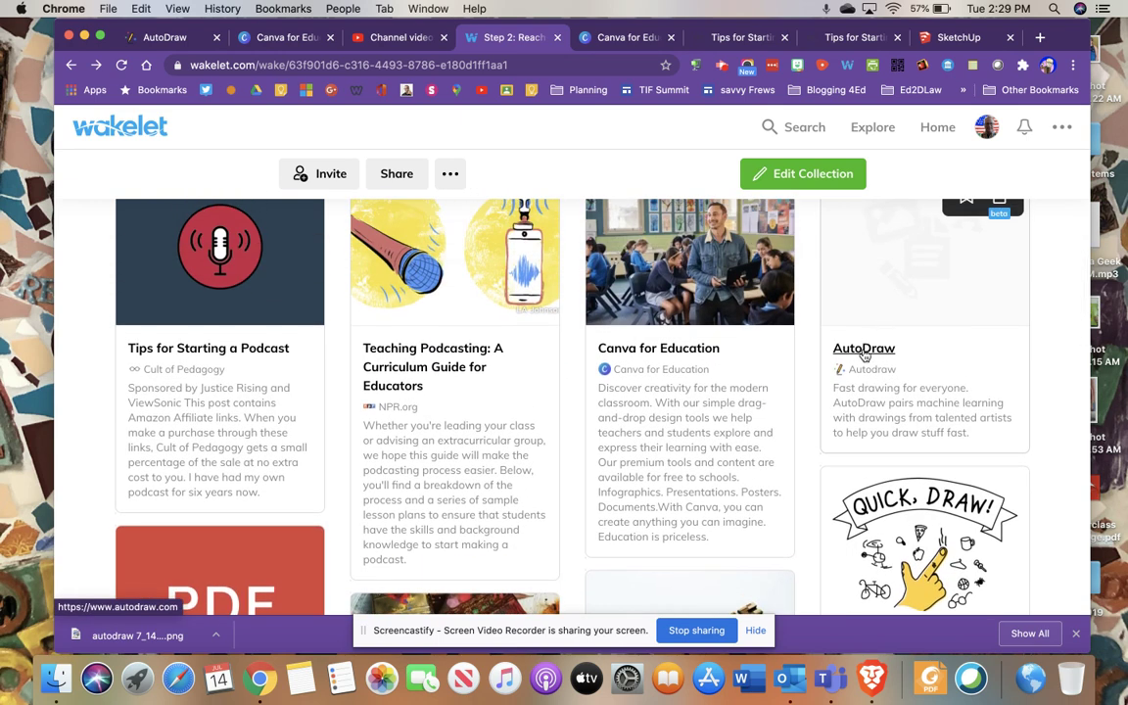
left_click(863, 350)
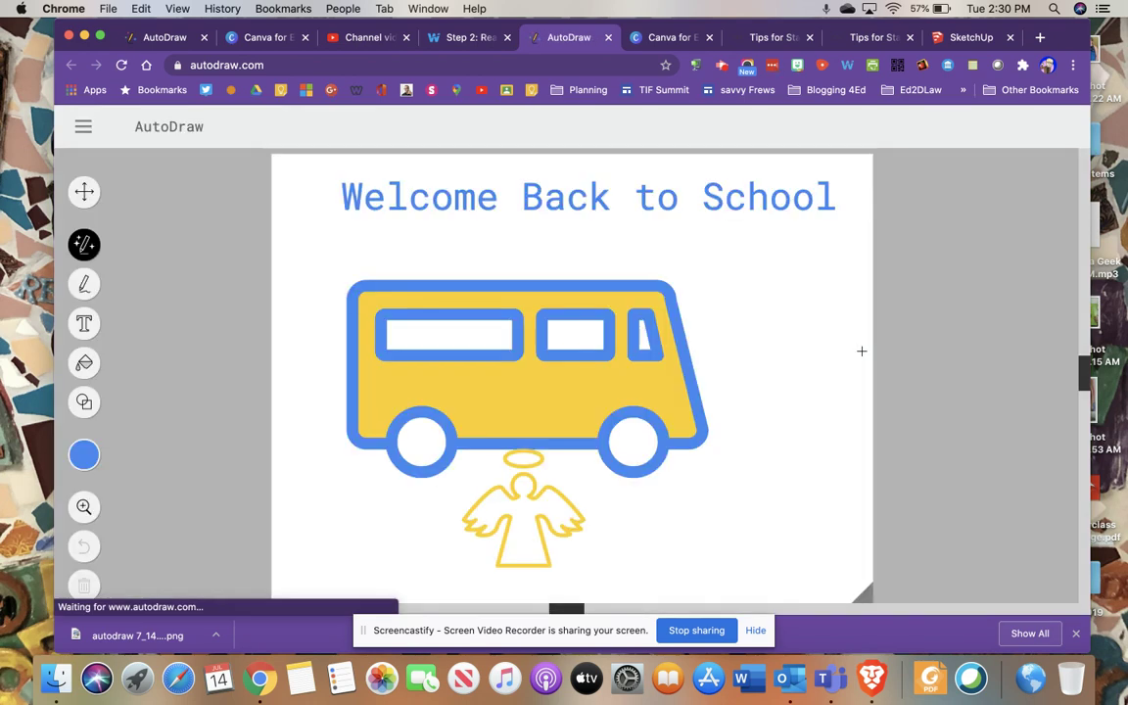
Step: Start over with a blank AutoDraw canvas and set the drawing colour to black
left_click(84, 128)
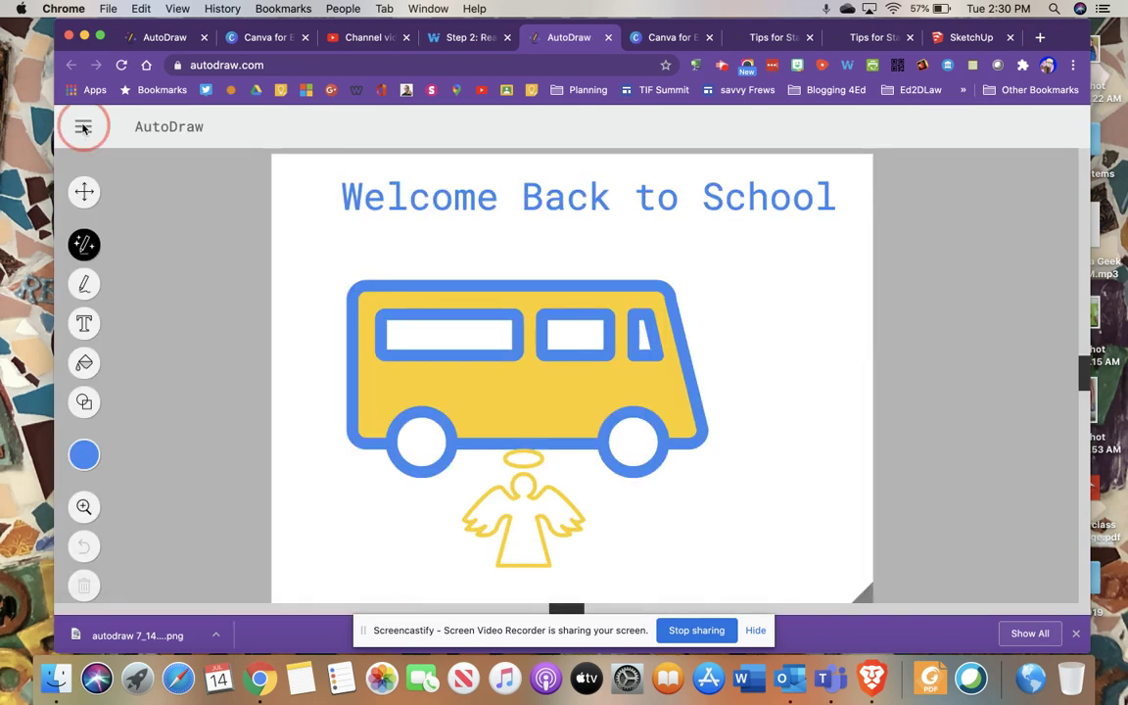
left_click(88, 187)
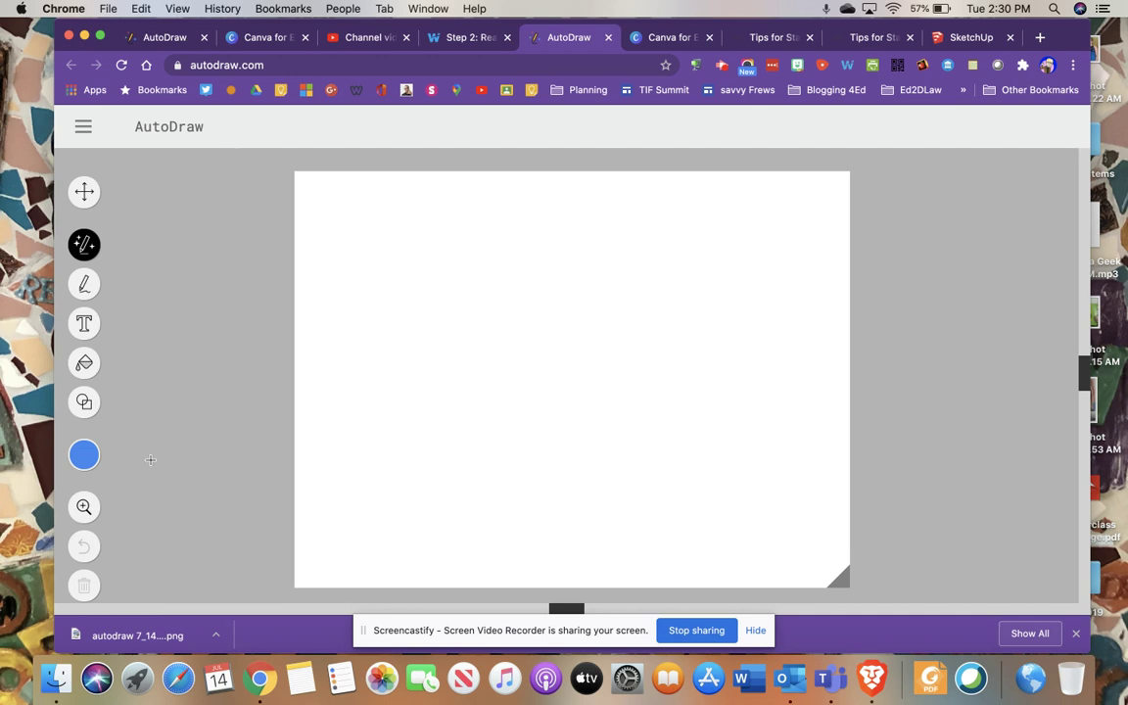
left_click(83, 454)
left_click(252, 454)
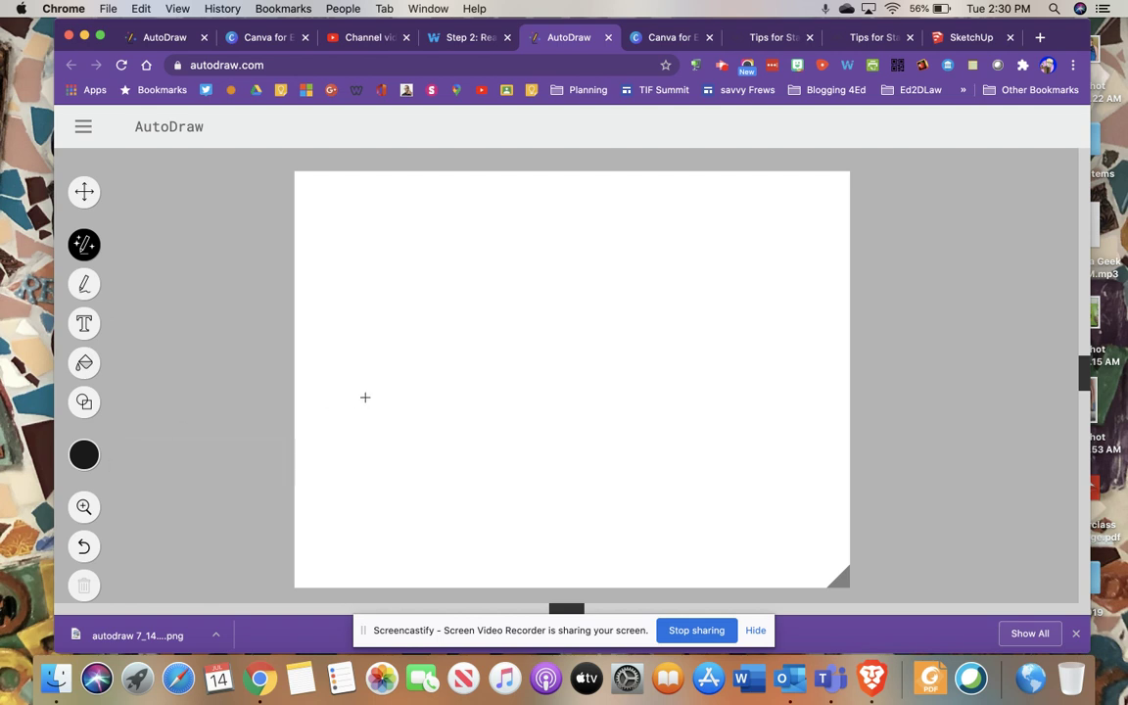
Step: Sketch a rough bus and replace it with a suggested clean bus drawing
mouse_move(349, 362)
left_mouse_down()
mouse_move(348, 423)
mouse_move(366, 435)
mouse_move(435, 412)
mouse_move(469, 432)
mouse_move(535, 436)
mouse_move(539, 411)
mouse_move(568, 405)
mouse_move(580, 425)
mouse_move(627, 428)
mouse_move(636, 395)
mouse_move(625, 353)
mouse_move(553, 317)
mouse_move(376, 317)
mouse_move(349, 367)
mouse_move(376, 343)
mouse_move(514, 337)
mouse_move(490, 344)
left_mouse_up()
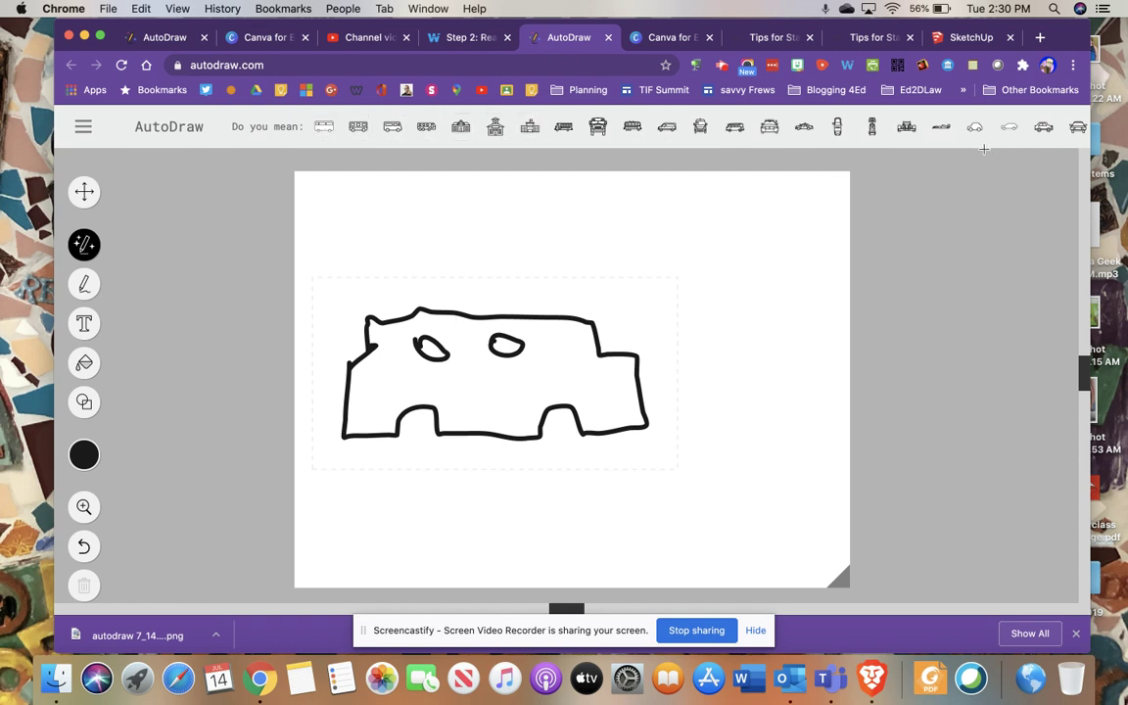
left_click(425, 128)
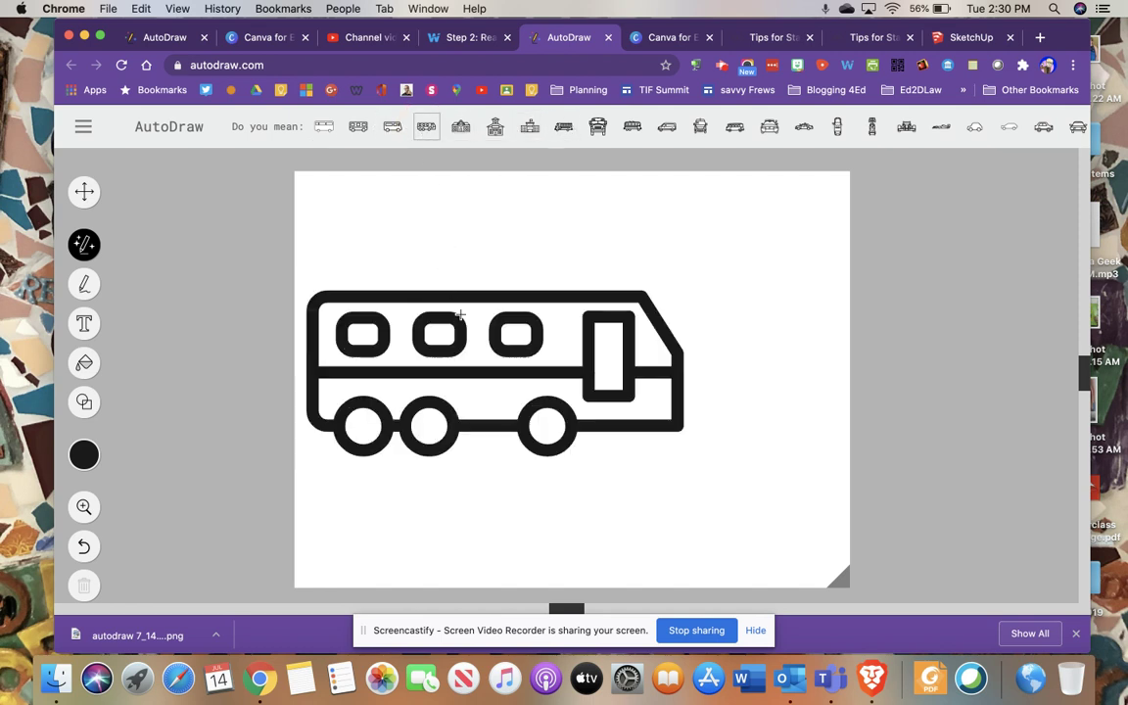
left_click(391, 130)
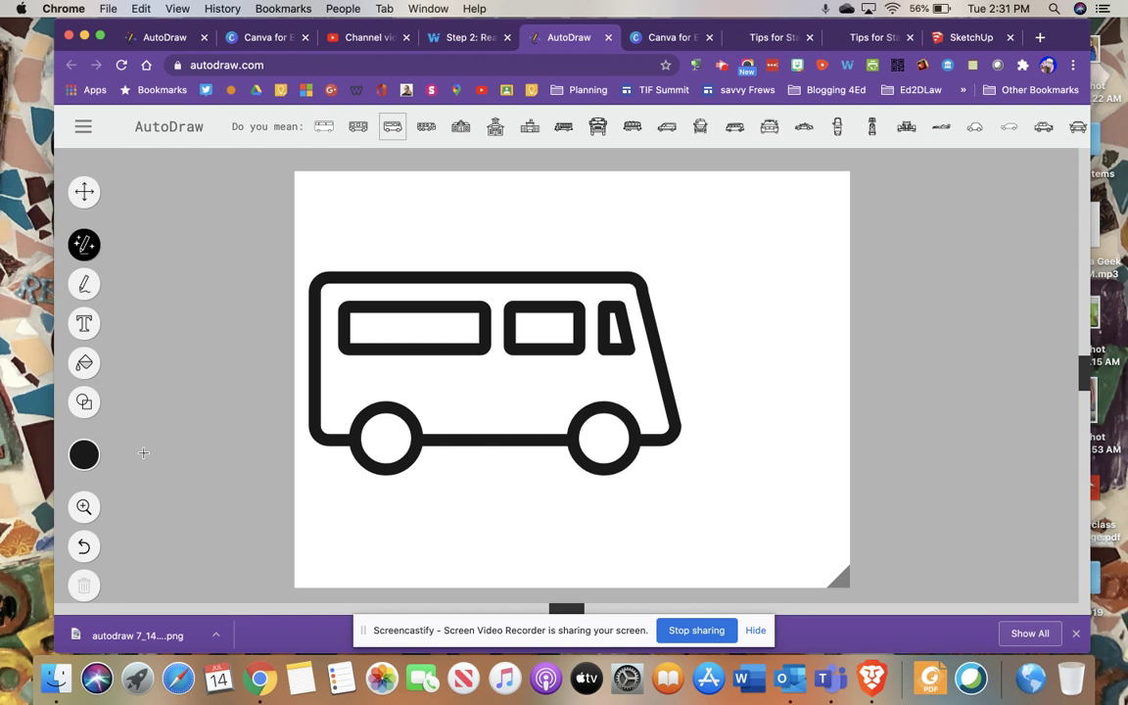
Step: Fill the bus body with yellow
left_click(85, 460)
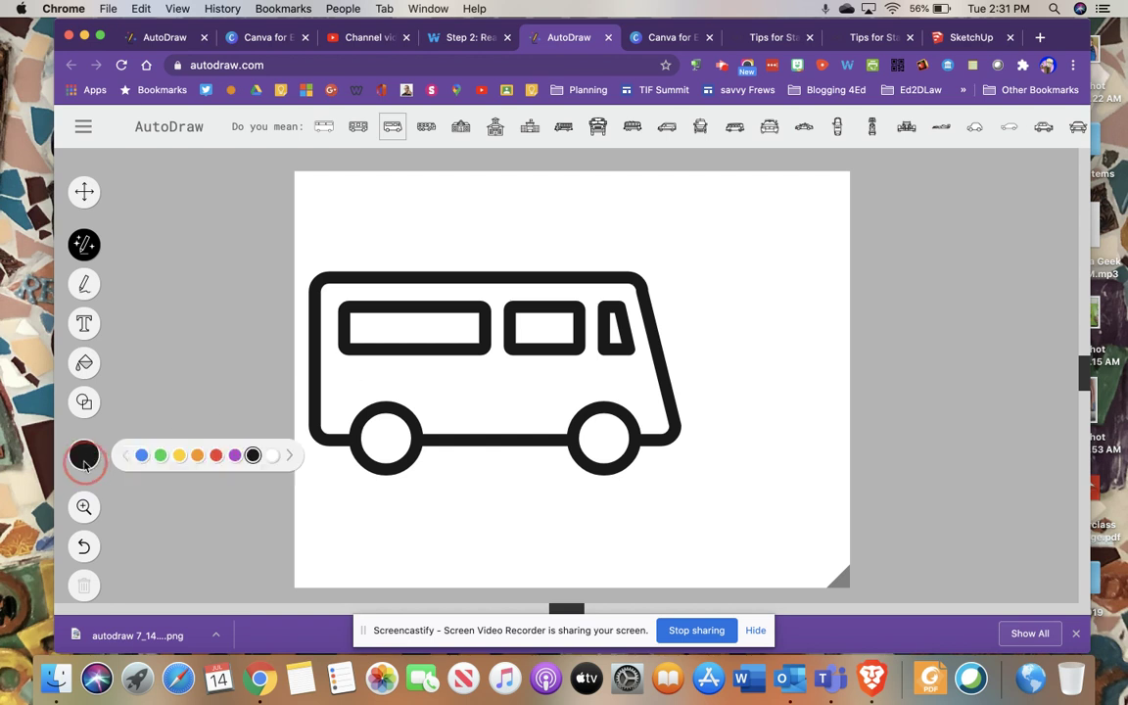
left_click(179, 455)
left_click(84, 363)
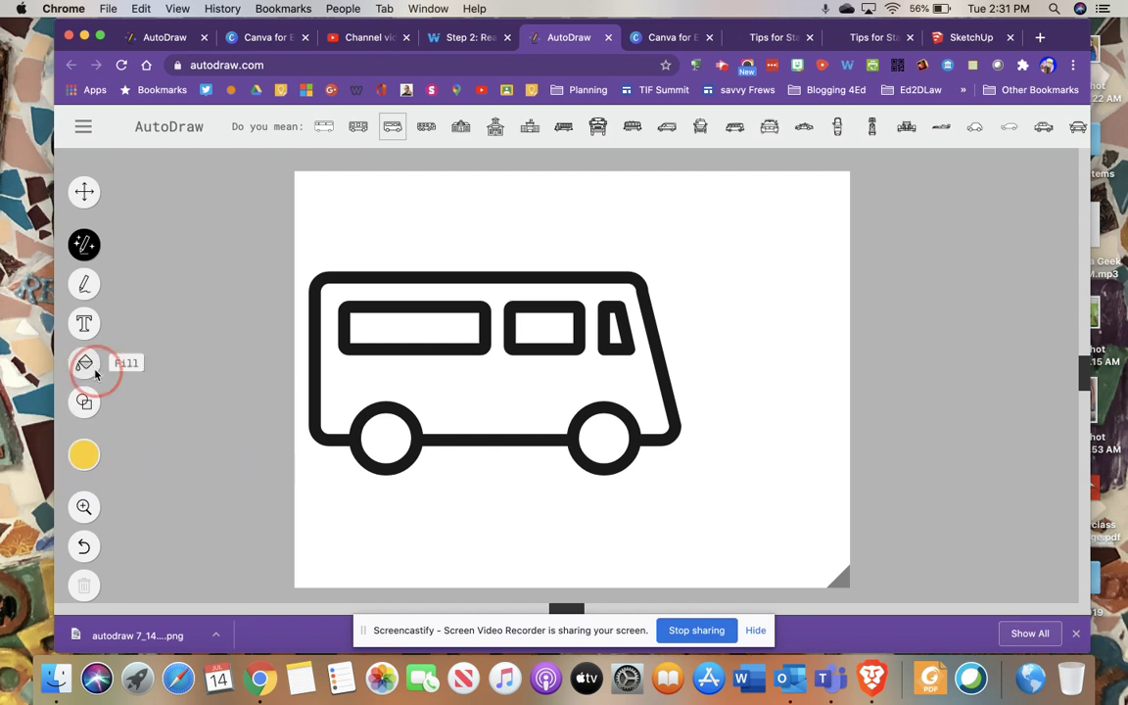
left_click(334, 385)
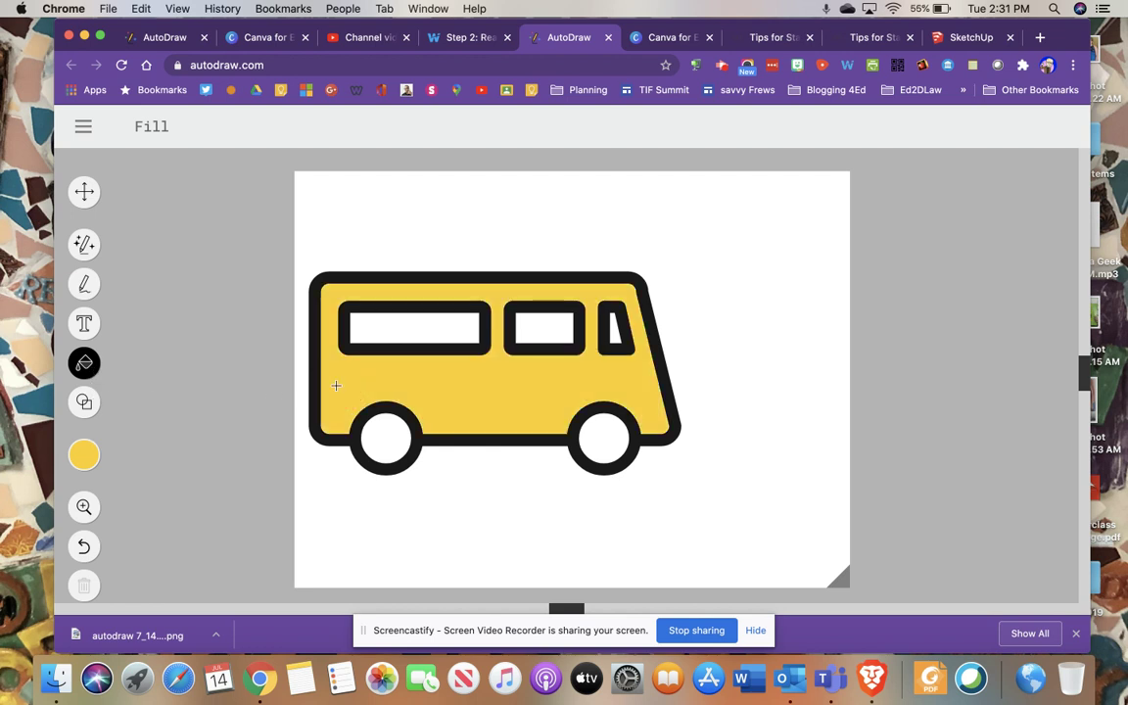
Step: Add the text 'Welcome Back' above the bus, fixing the miscapitalised letters
left_click(84, 323)
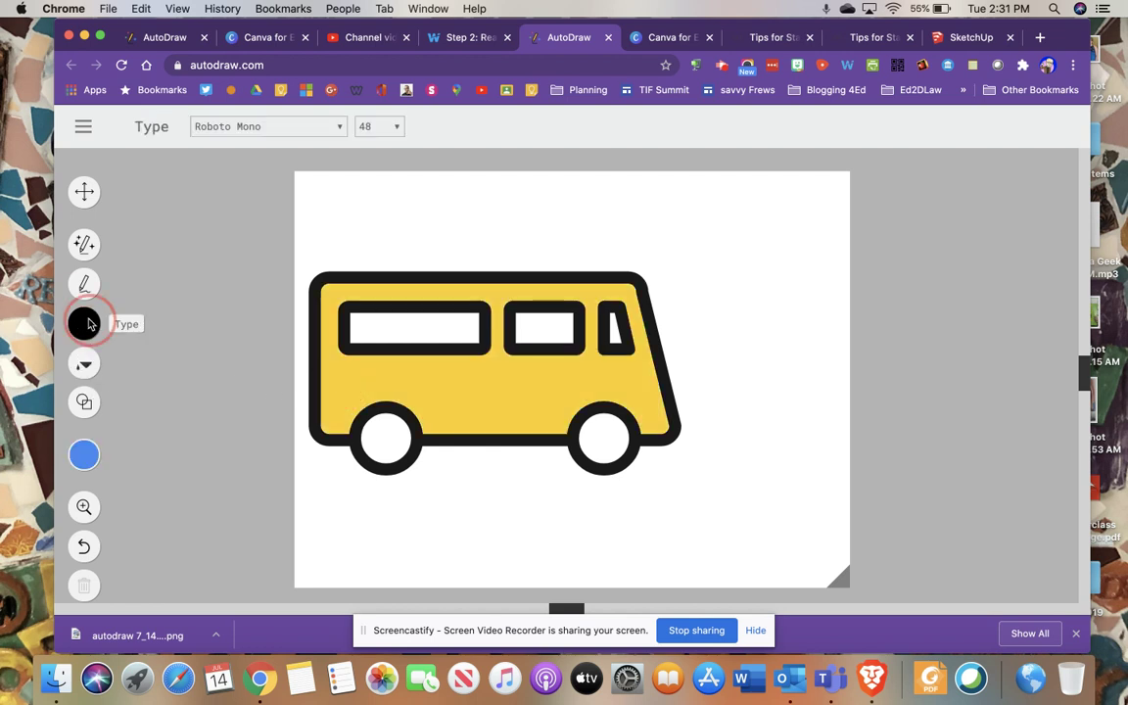
left_click(418, 220)
type("We")
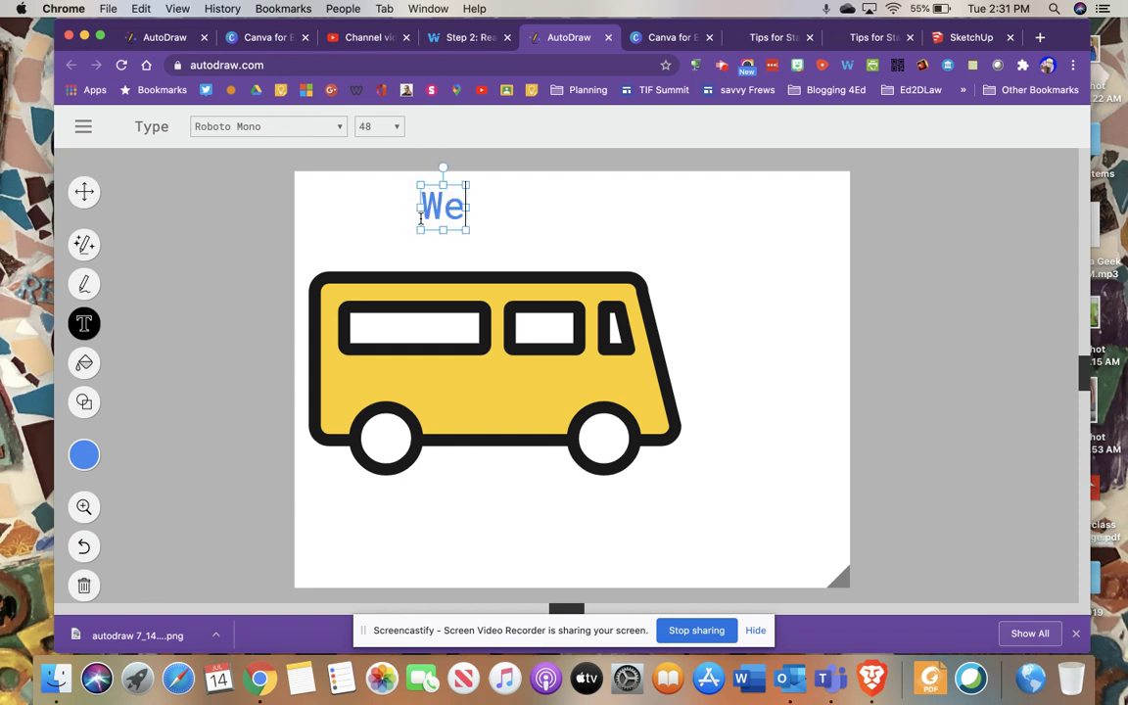
type("lcome BA")
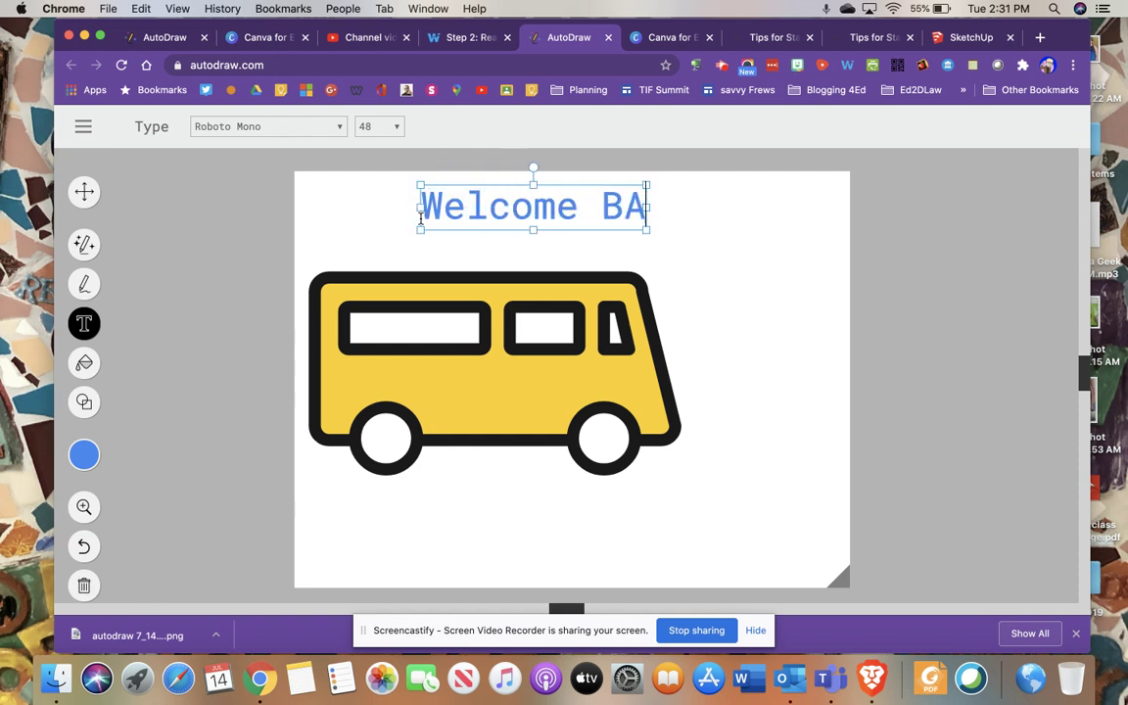
type("ck")
key("BackSpace")
key("BackSpace")
key("BackSpace")
type("ack")
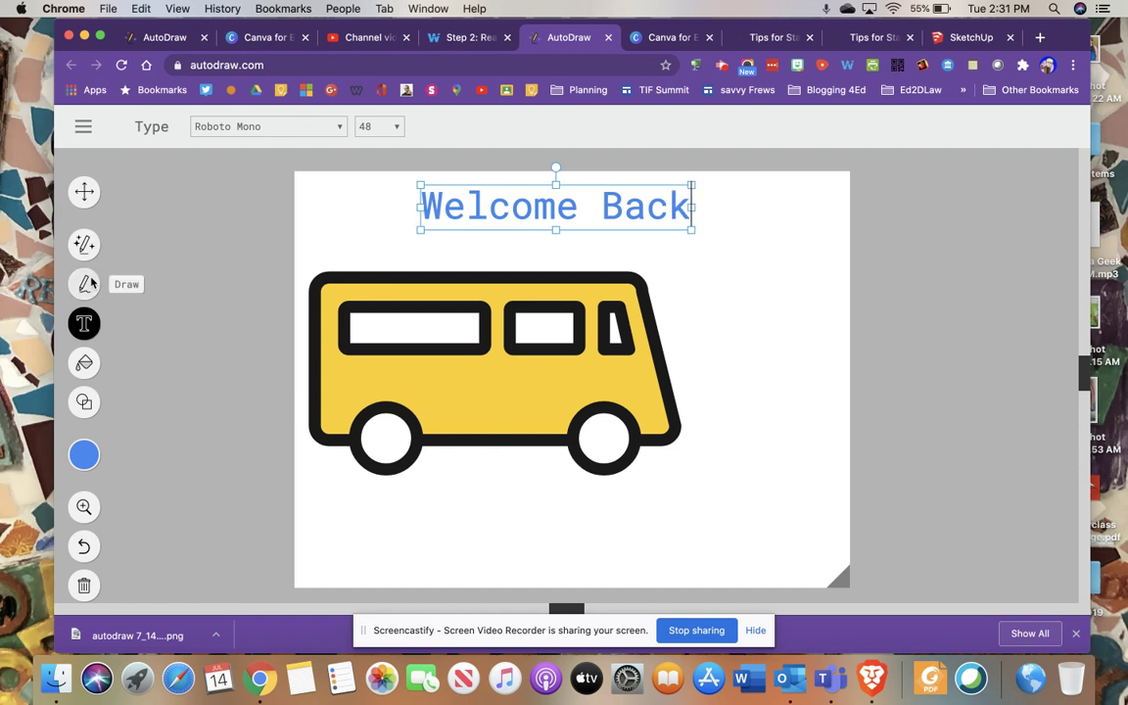
Step: Begin sketching a yellow figure with a body and an arm to the right of the bus
left_click(85, 244)
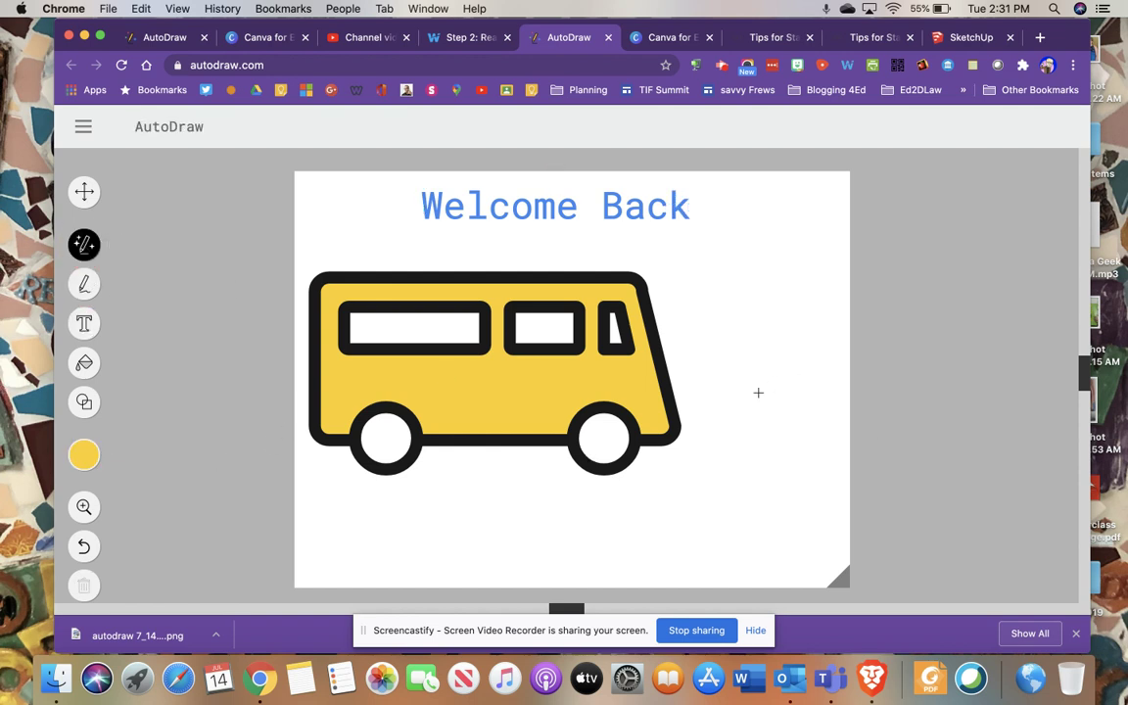
left_click_drag(760, 380, 752, 401)
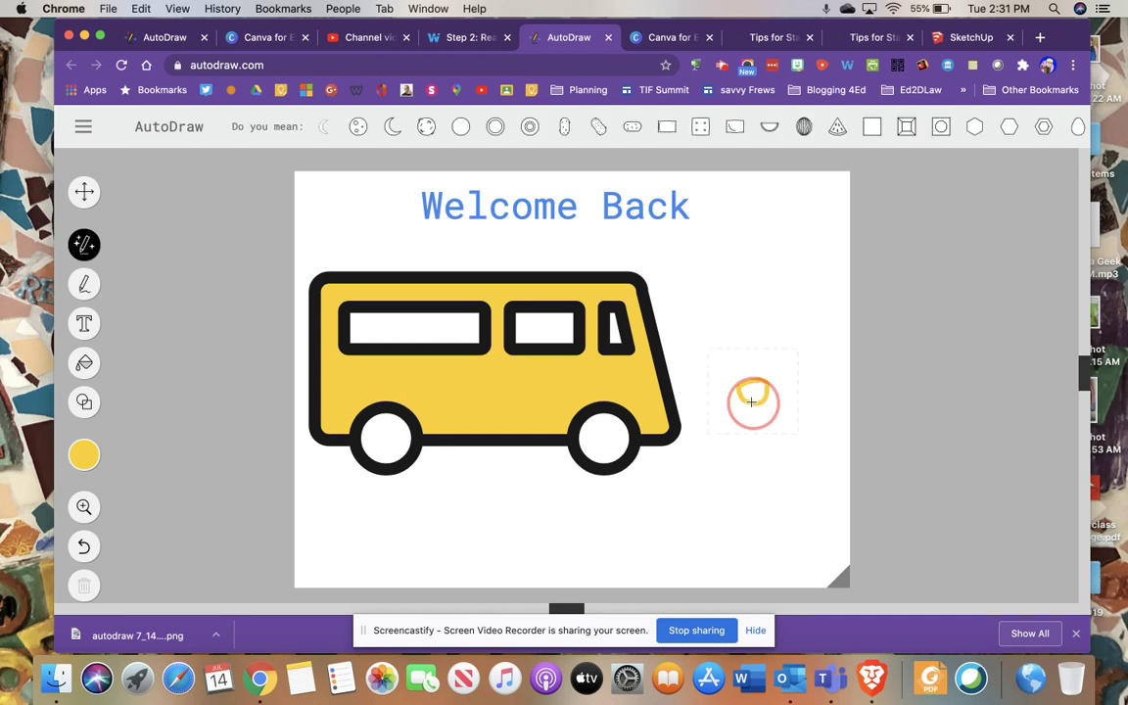
mouse_move(752, 400)
left_mouse_down()
mouse_move(727, 437)
mouse_move(734, 447)
mouse_move(788, 437)
mouse_move(758, 411)
mouse_move(792, 402)
mouse_move(749, 416)
left_mouse_up()
left_click(741, 423)
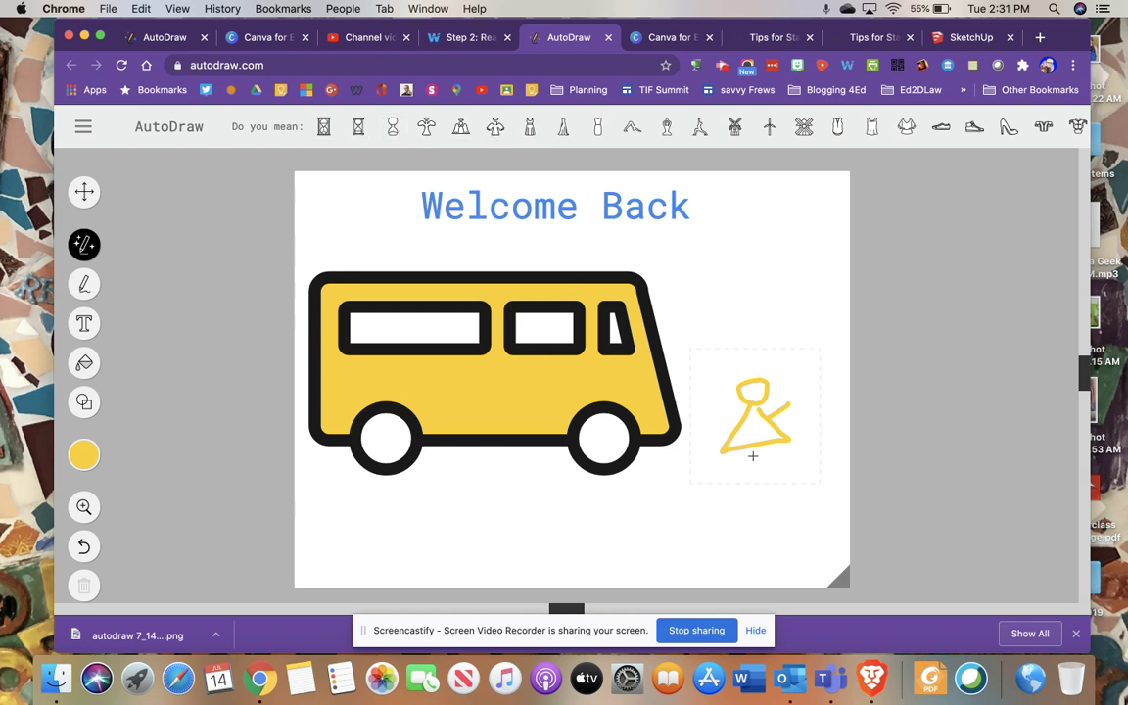
Step: Add legs and a second arm to the yellow figure beside the bus
mouse_move(753, 455)
left_mouse_down()
mouse_move(744, 468)
mouse_move(759, 462)
left_mouse_up()
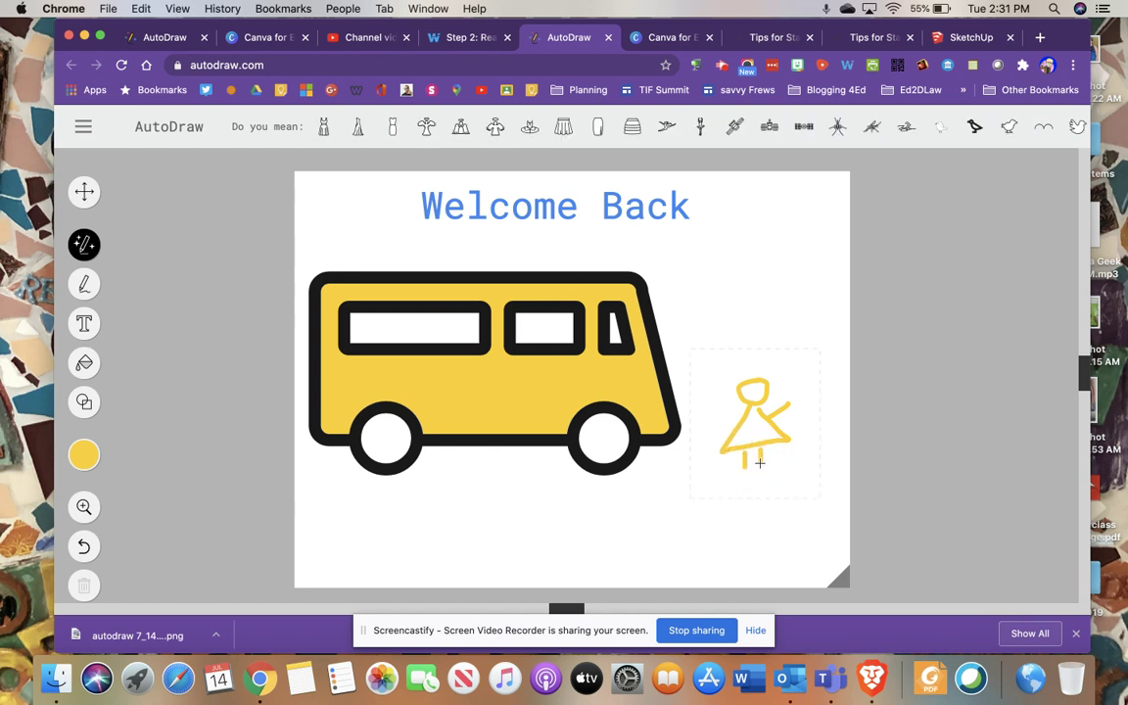
left_click_drag(743, 412, 712, 412)
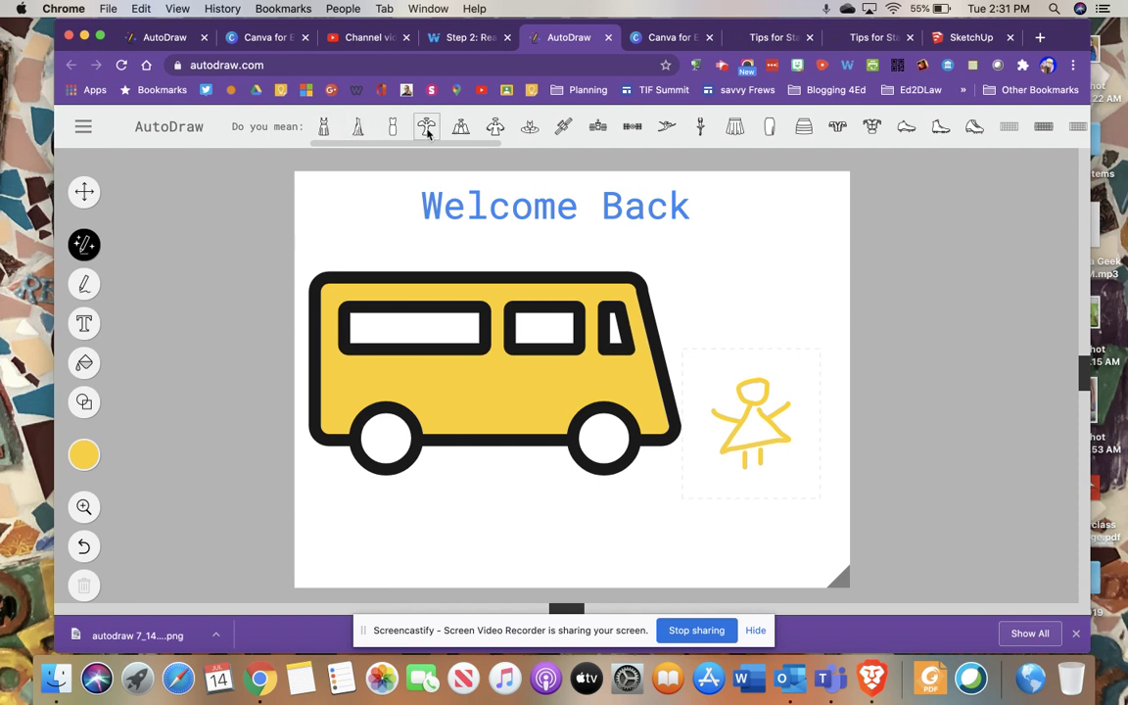
Step: Swap the doodle for the suggested angel, move it up, shrink it, and open the main menu
left_click(494, 128)
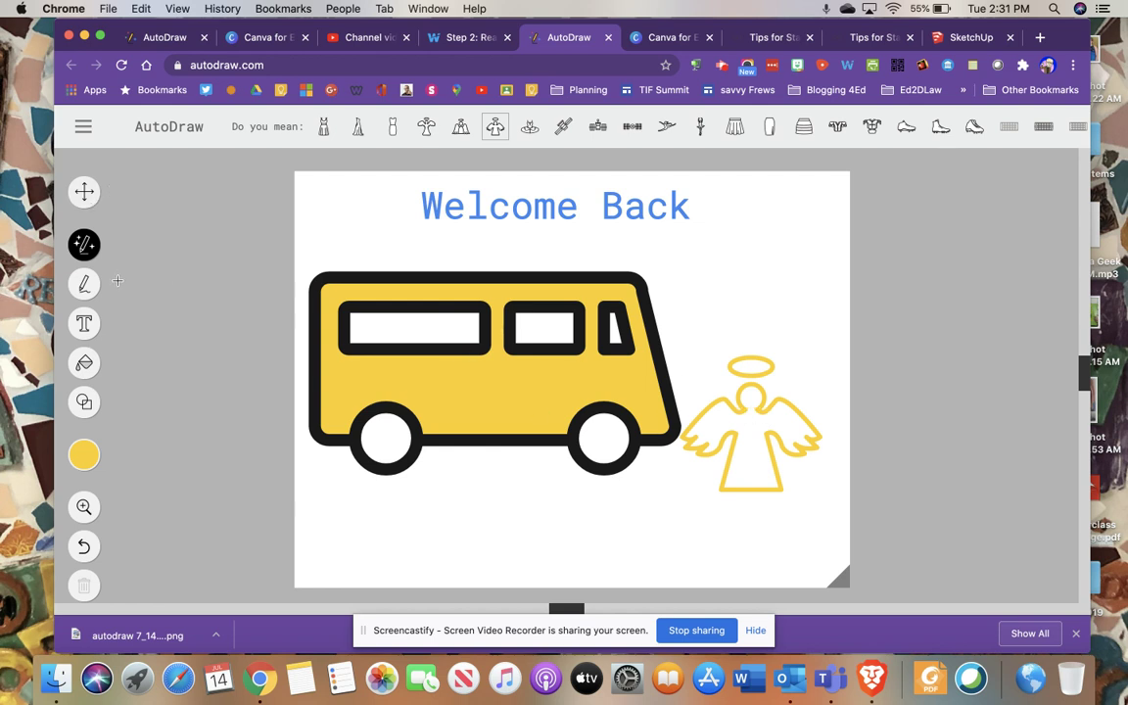
left_click(84, 190)
left_click_drag(728, 436, 742, 296)
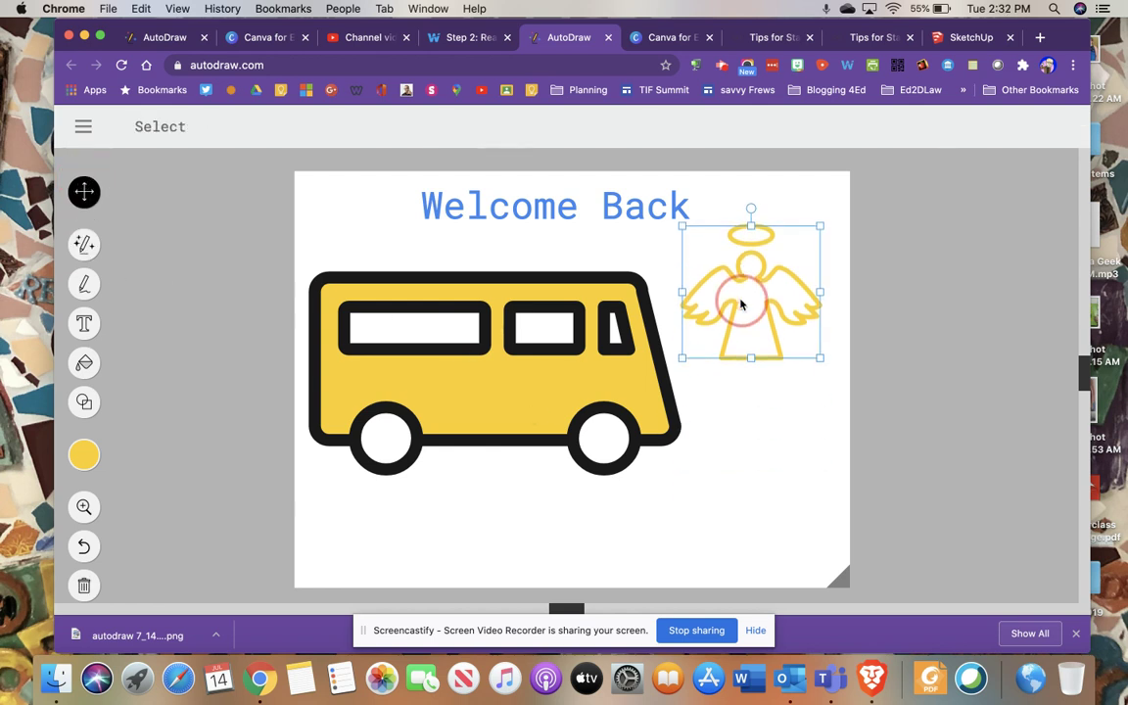
left_click(819, 362)
left_click_drag(819, 361, 782, 321)
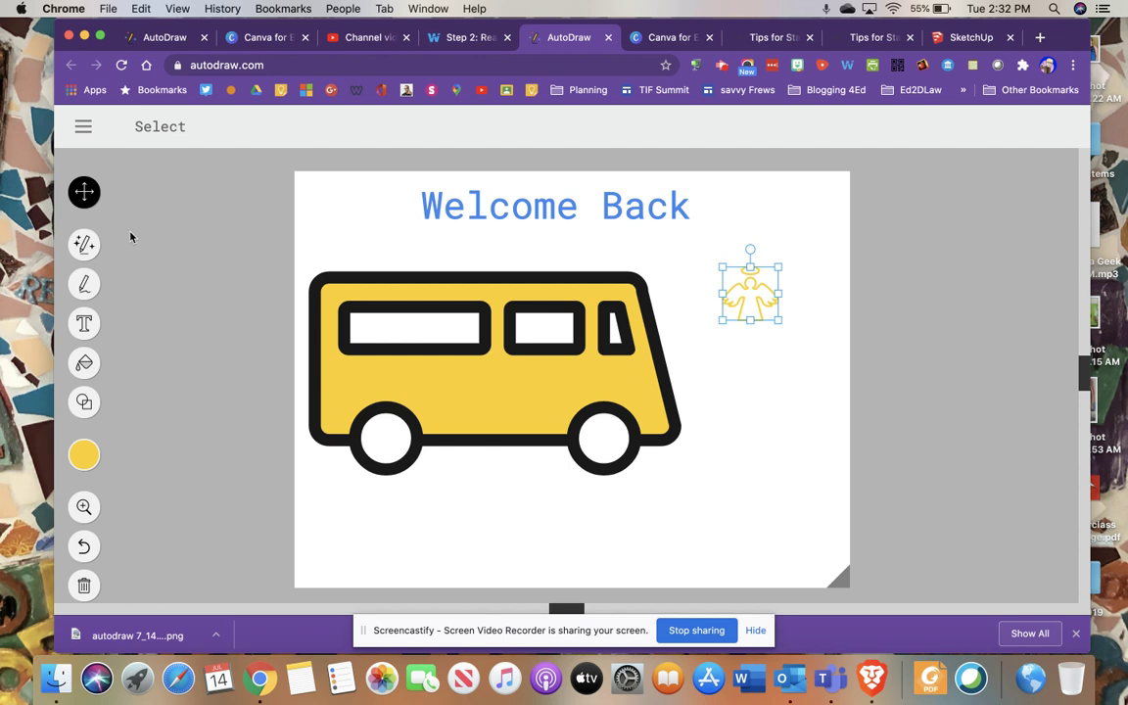
left_click(84, 127)
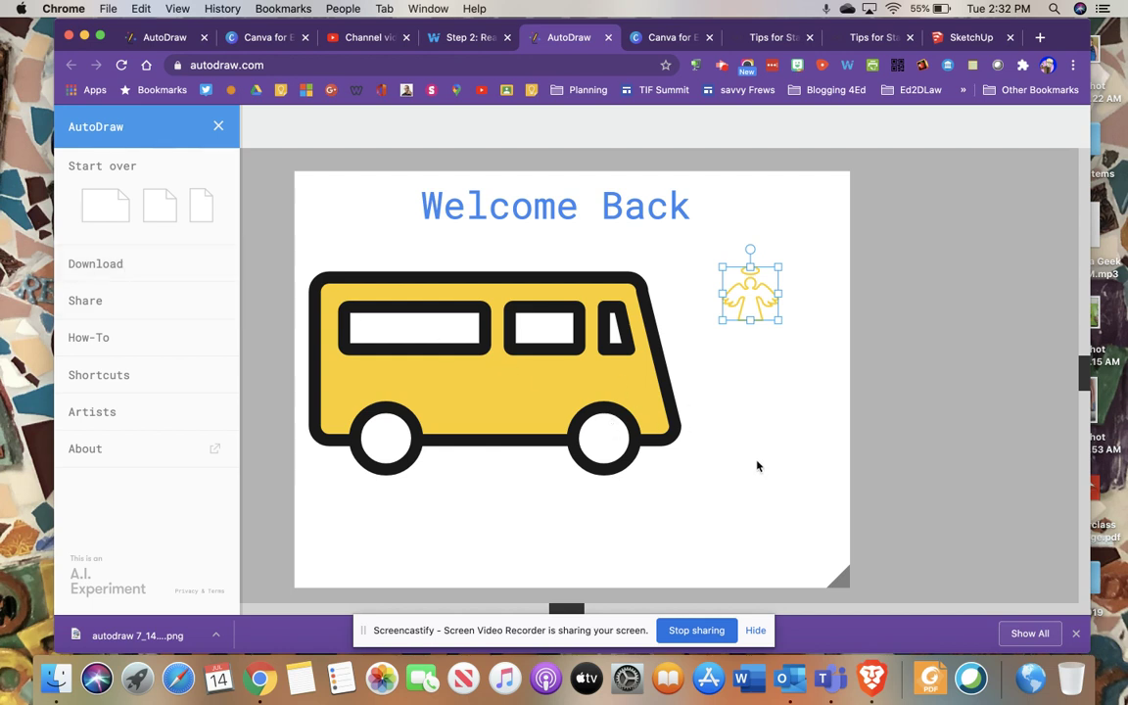
Step: Close the AutoDraw menu, return to Wakelet, and open the Online Sketchup card
left_click(218, 126)
left_click(460, 42)
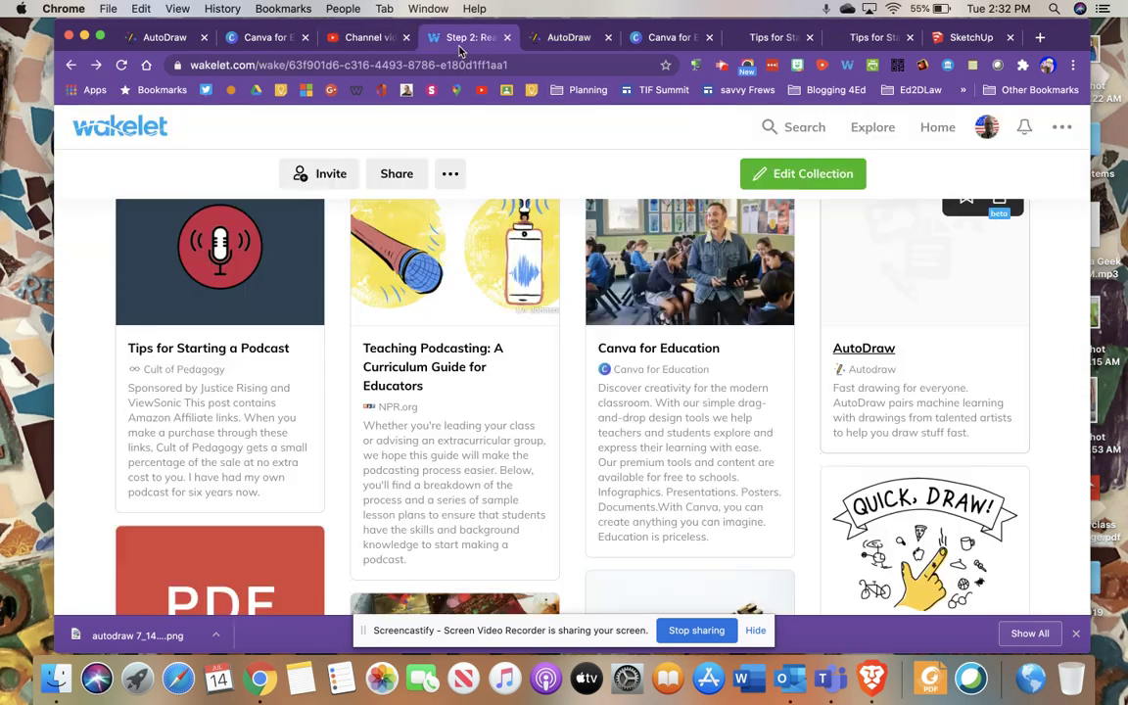
scroll(863, 348, "down", 2)
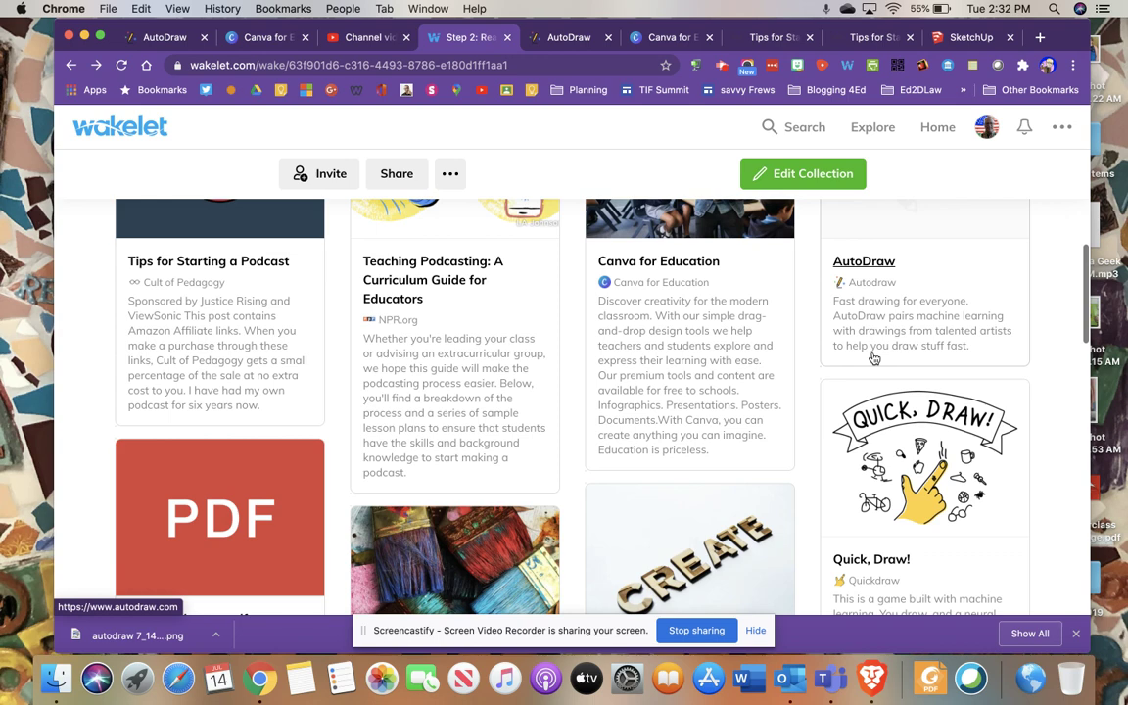
scroll(931, 484, "down", 5)
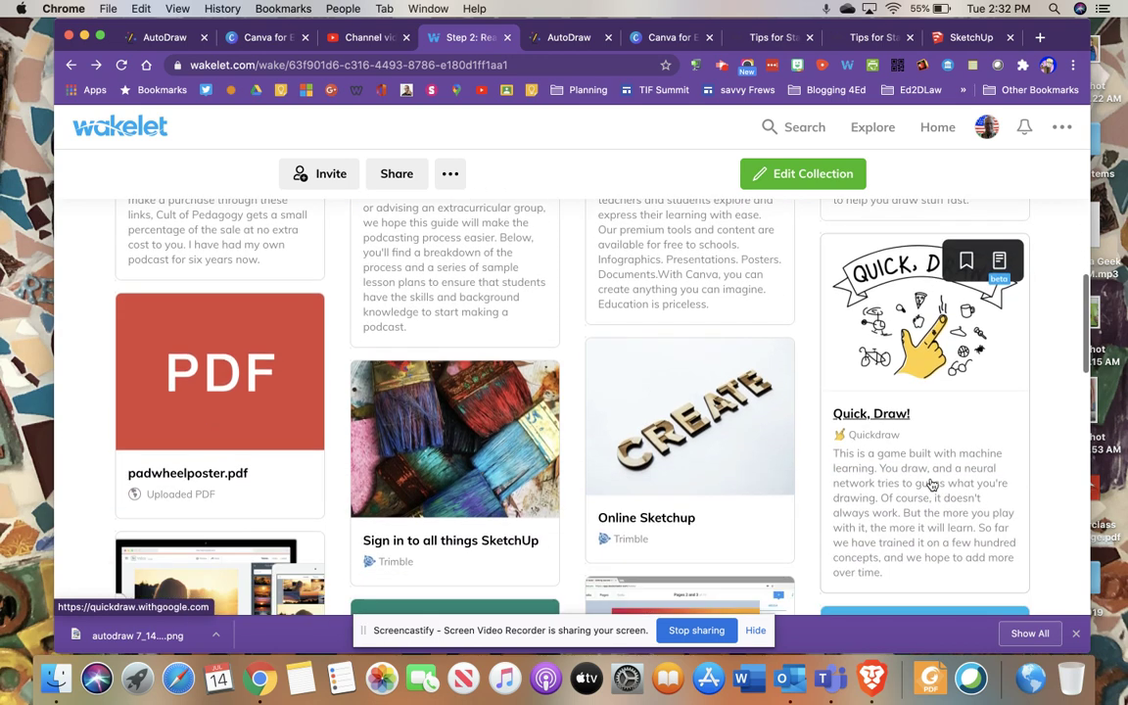
scroll(931, 485, "down", 1)
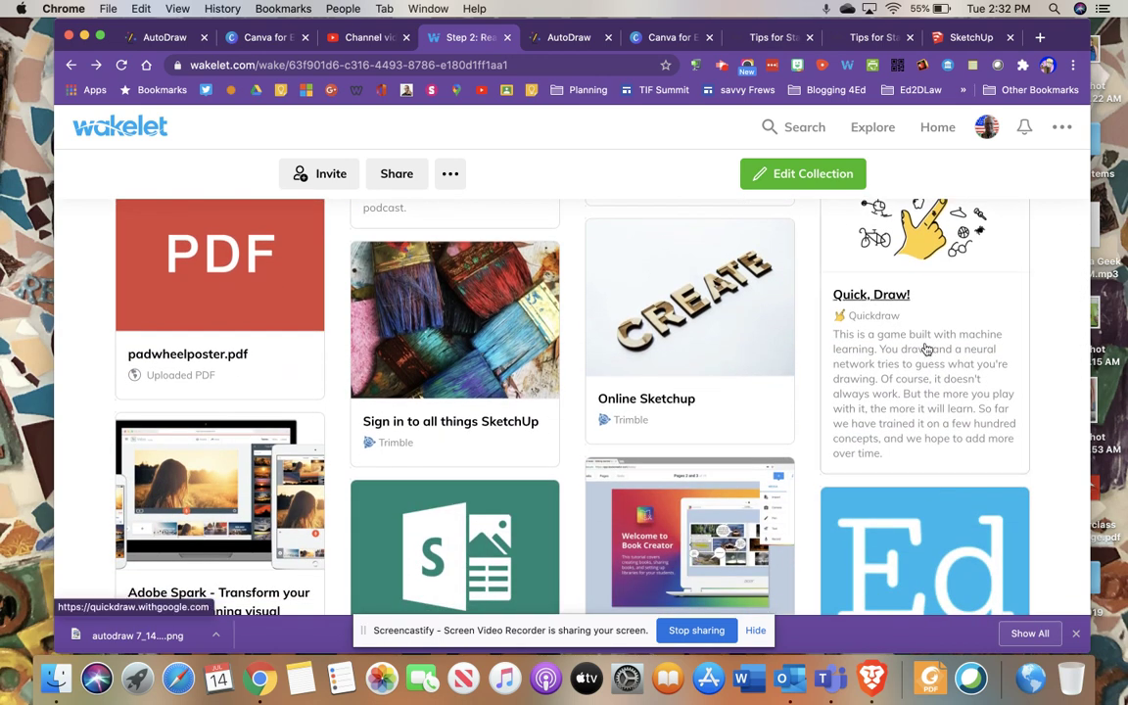
scroll(926, 349, "up", 2)
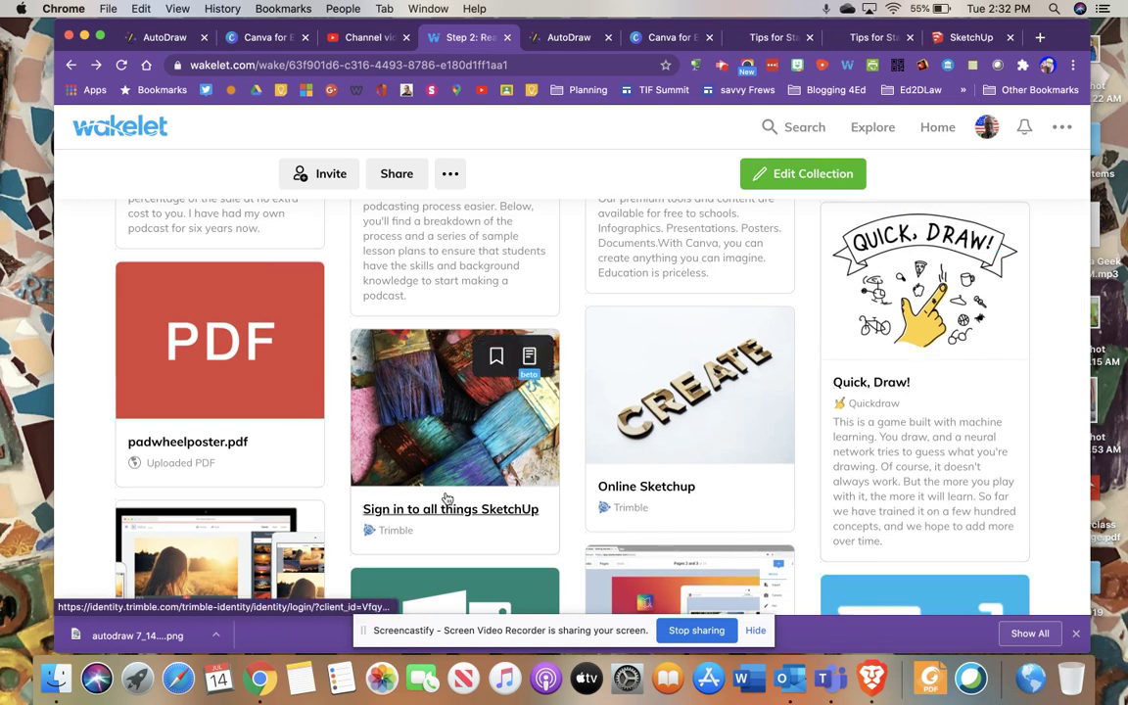
scroll(446, 499, "down", 1)
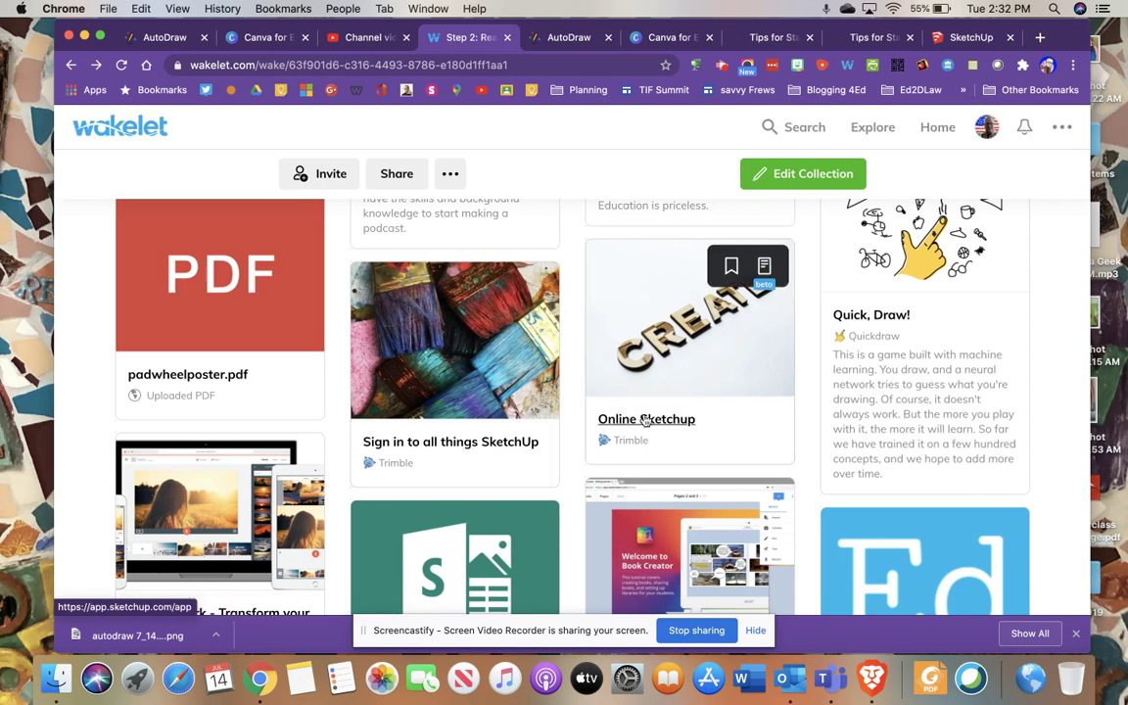
left_click(671, 421)
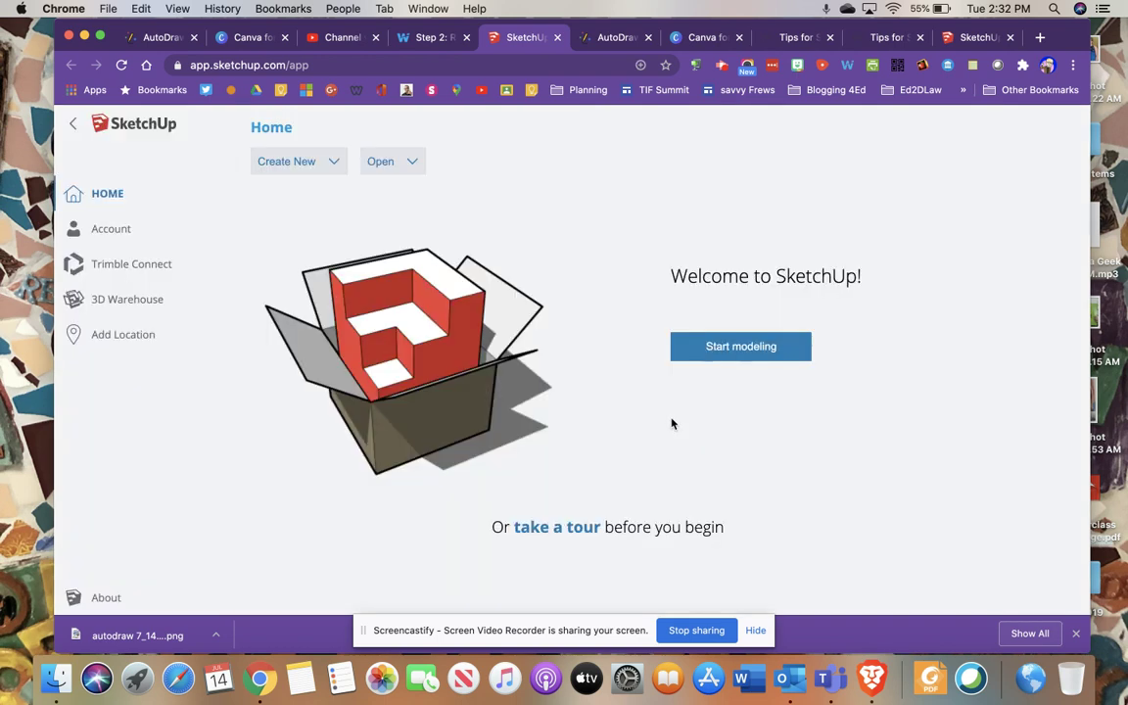
Step: Start a blank SketchUp model and draw the first edge along the green axis
left_click(741, 347)
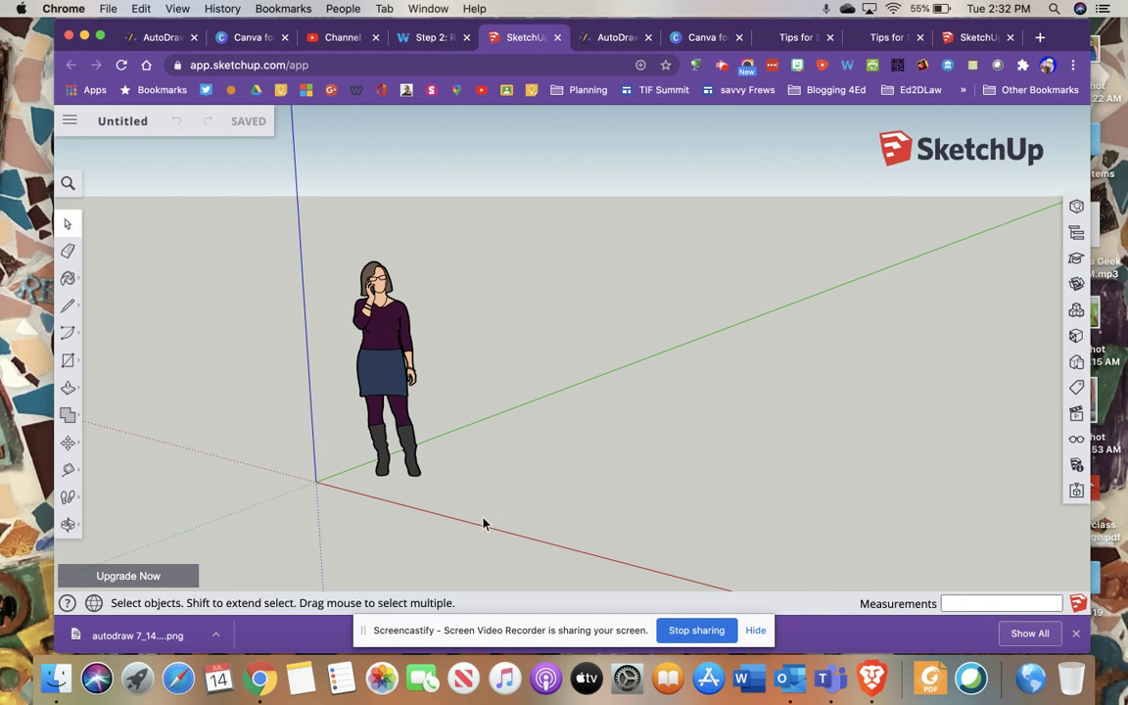
left_click(69, 309)
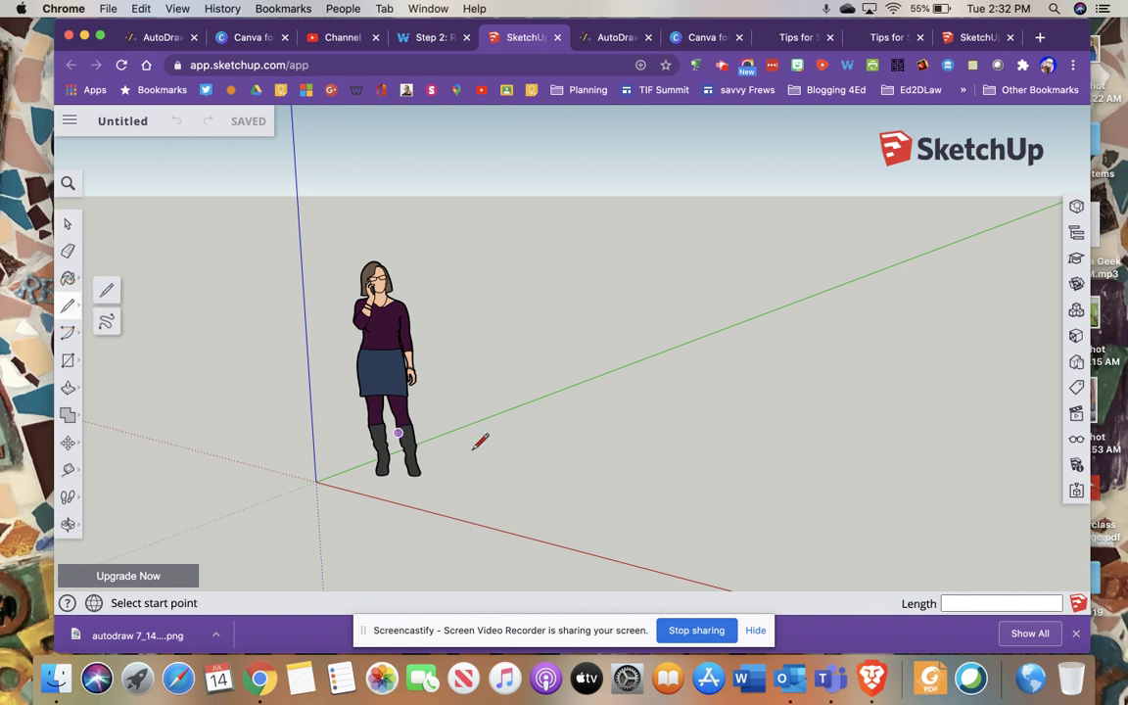
left_click(464, 515)
left_click(662, 419)
double_click(670, 408)
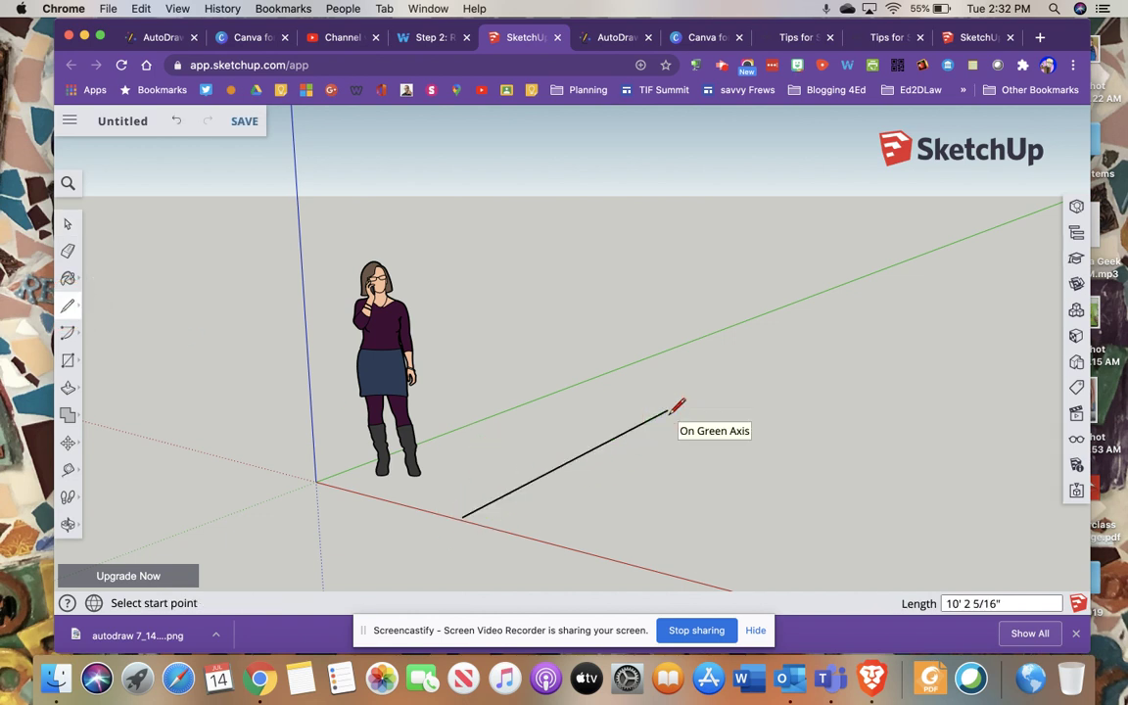
Step: Draw the remaining three sides, closing the outline back at the first corner
left_click(669, 408)
double_click(784, 427)
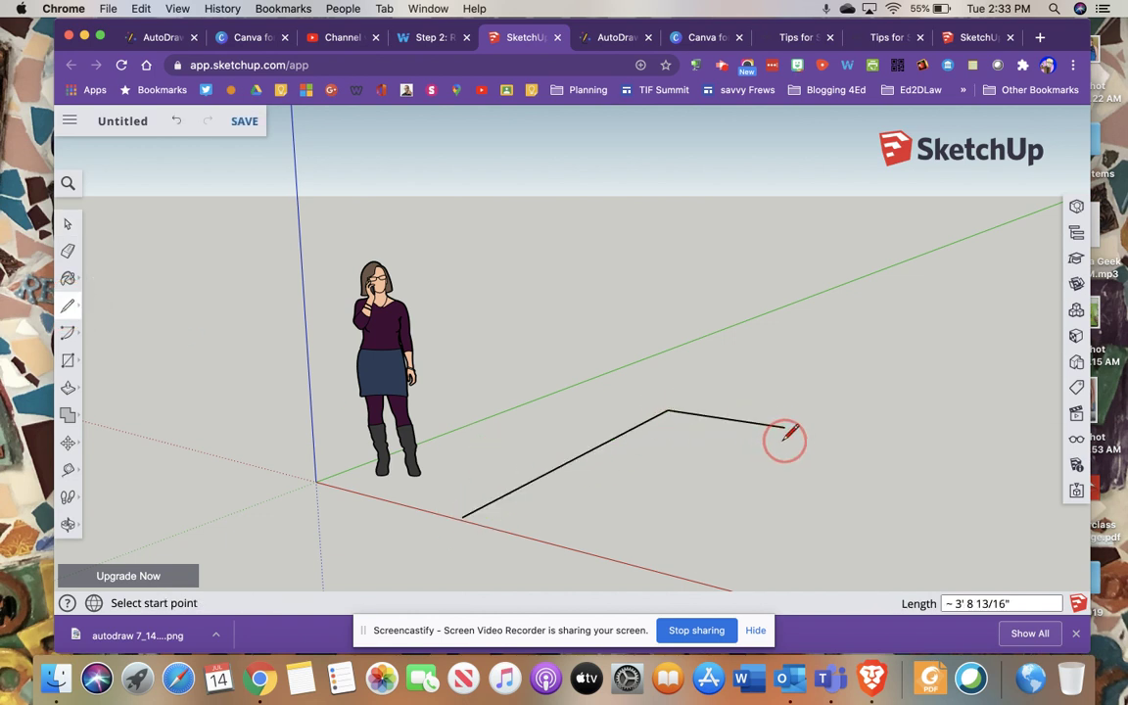
left_click(784, 427)
double_click(627, 549)
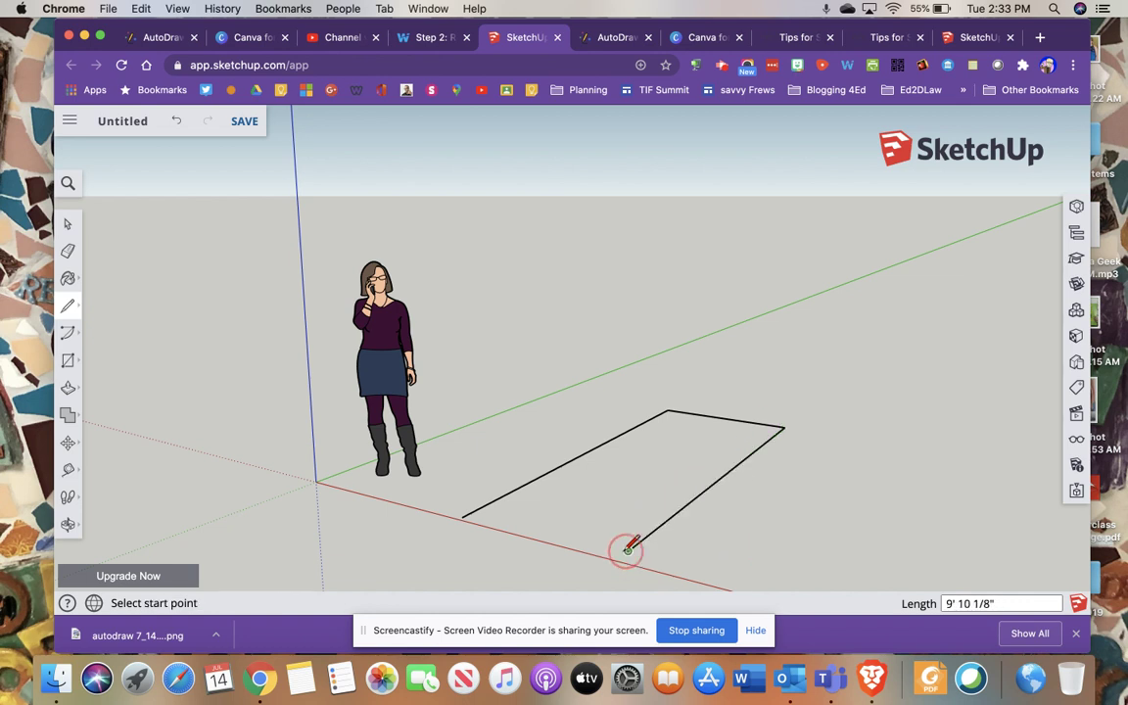
left_click(626, 549)
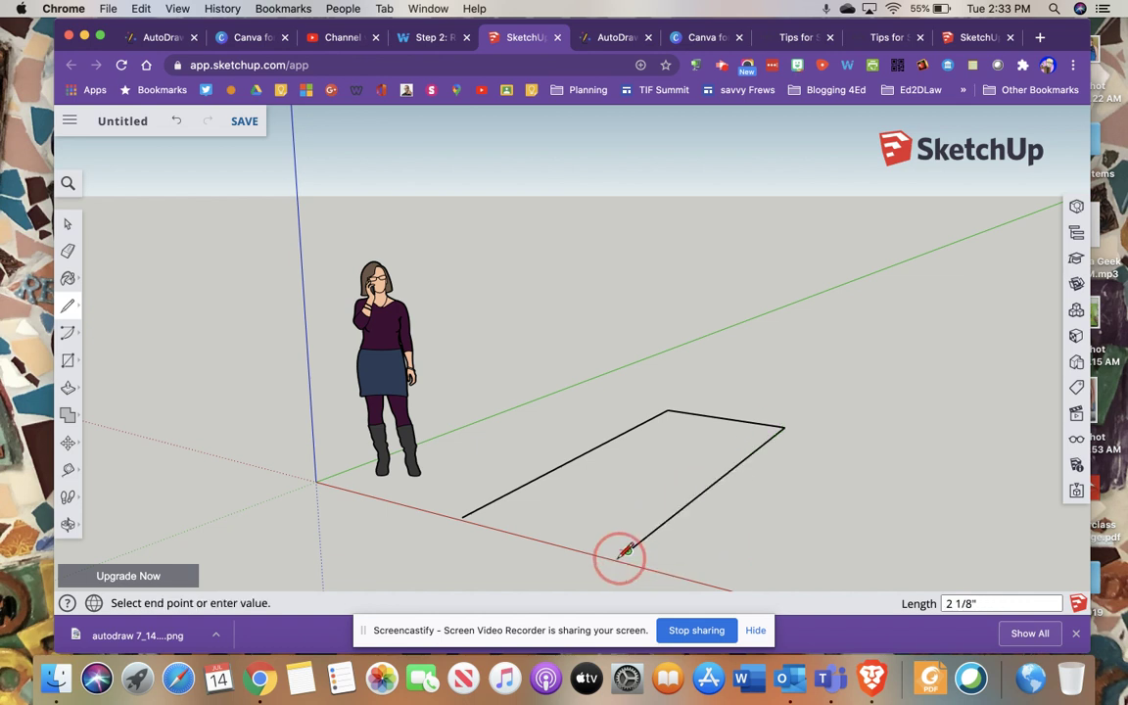
double_click(617, 547)
left_click_drag(618, 547, 494, 501)
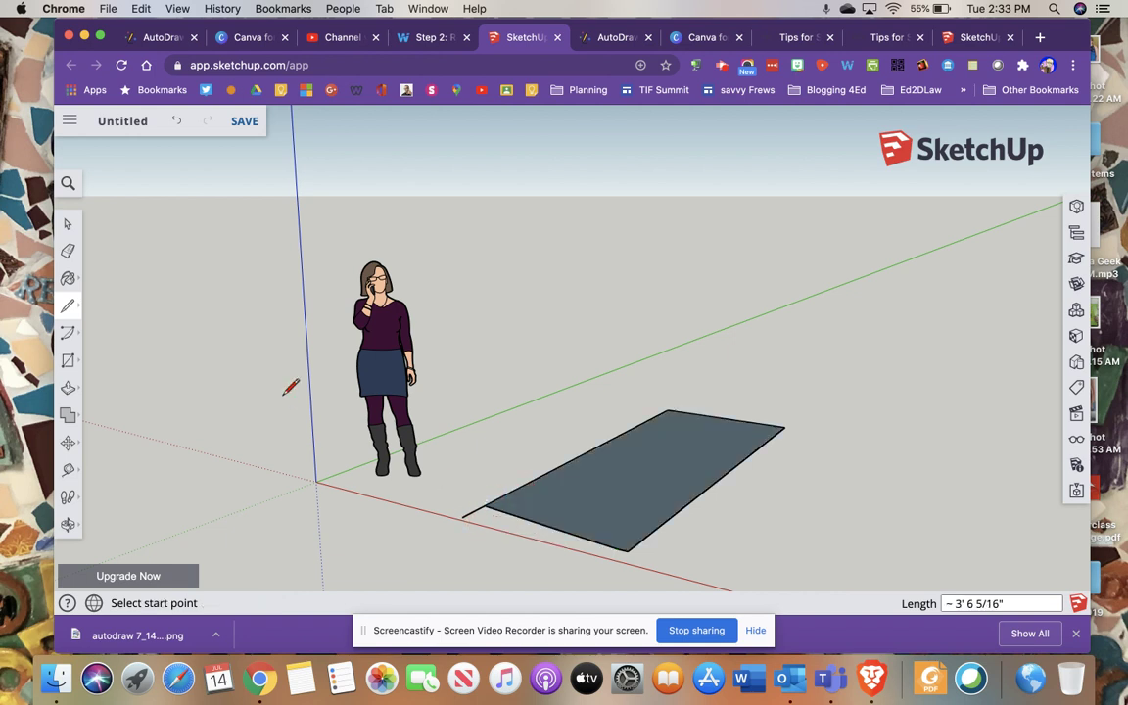
Step: Push/Pull the face into a tall wall, widen it, and push the right section back about 1' 10"
left_click(71, 390)
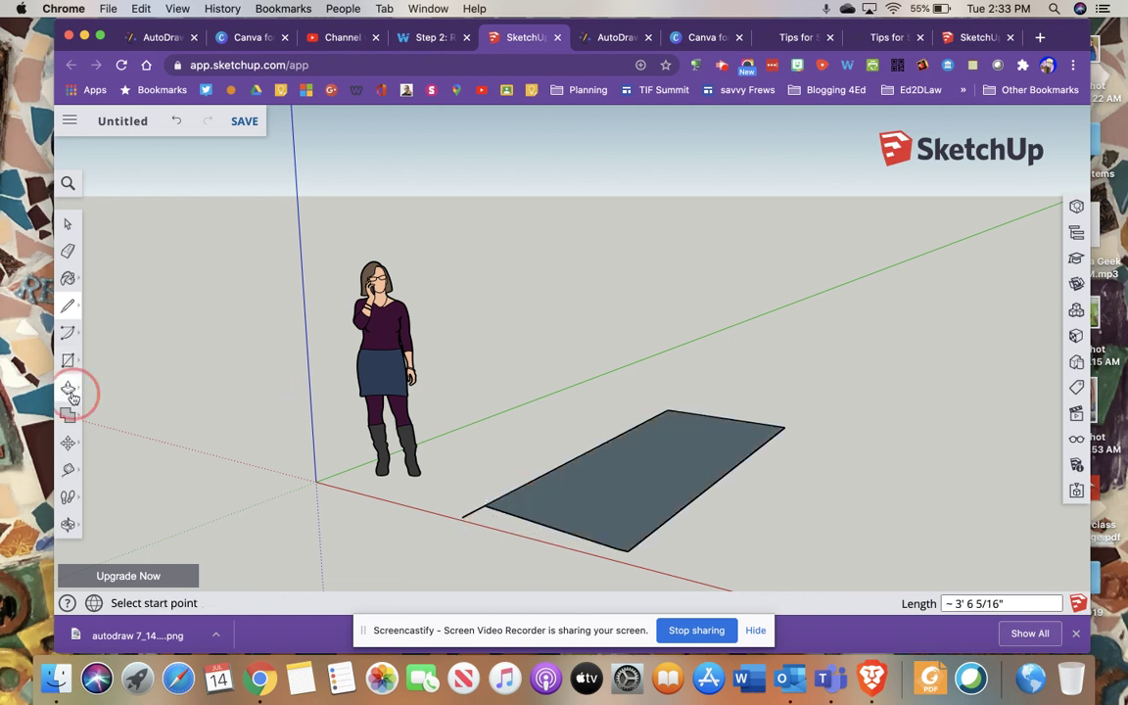
left_click_drag(629, 455, 631, 189)
left_click(716, 315)
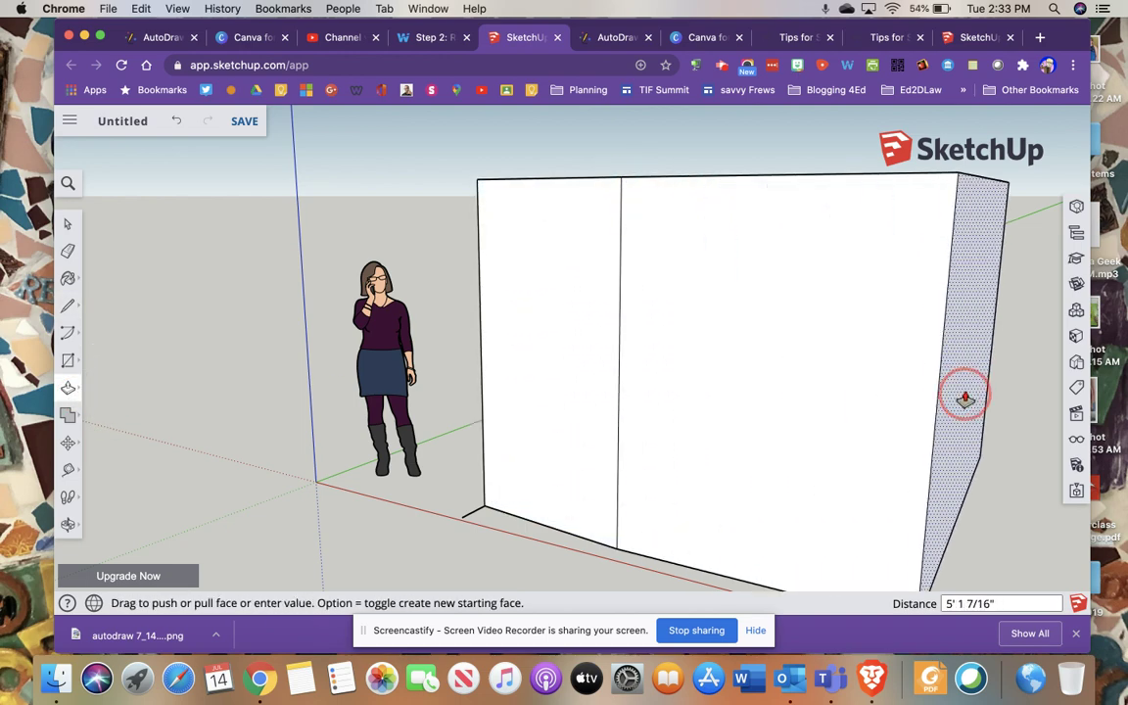
left_click(967, 394)
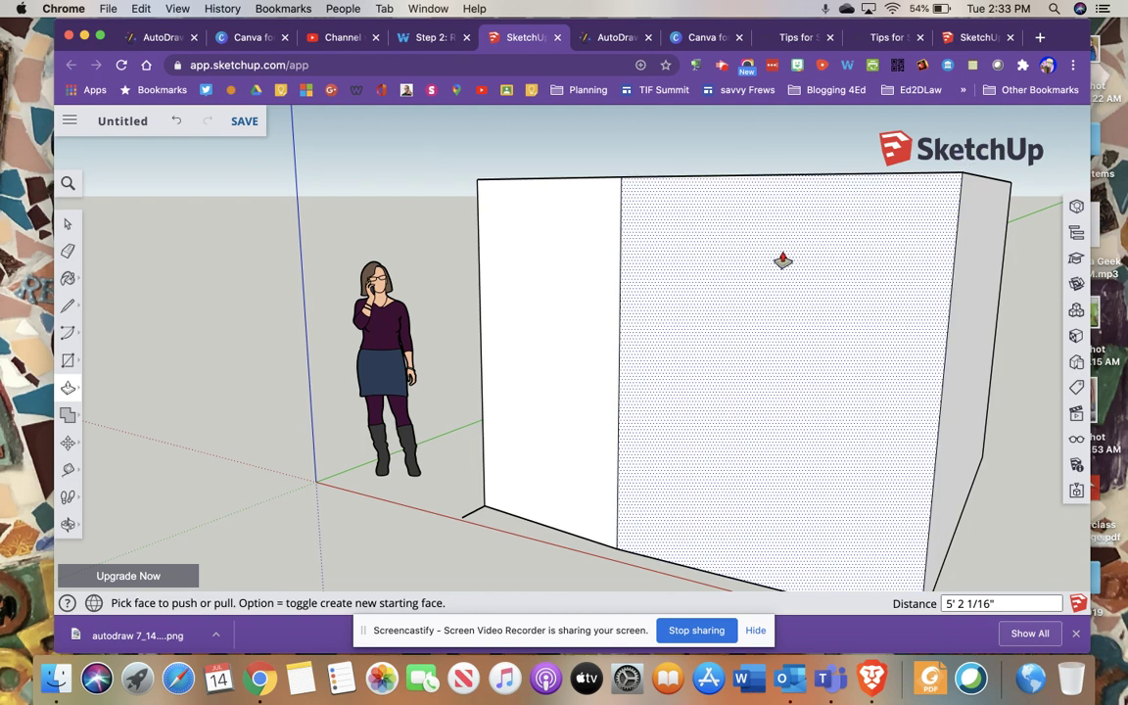
left_click_drag(780, 257, 810, 244)
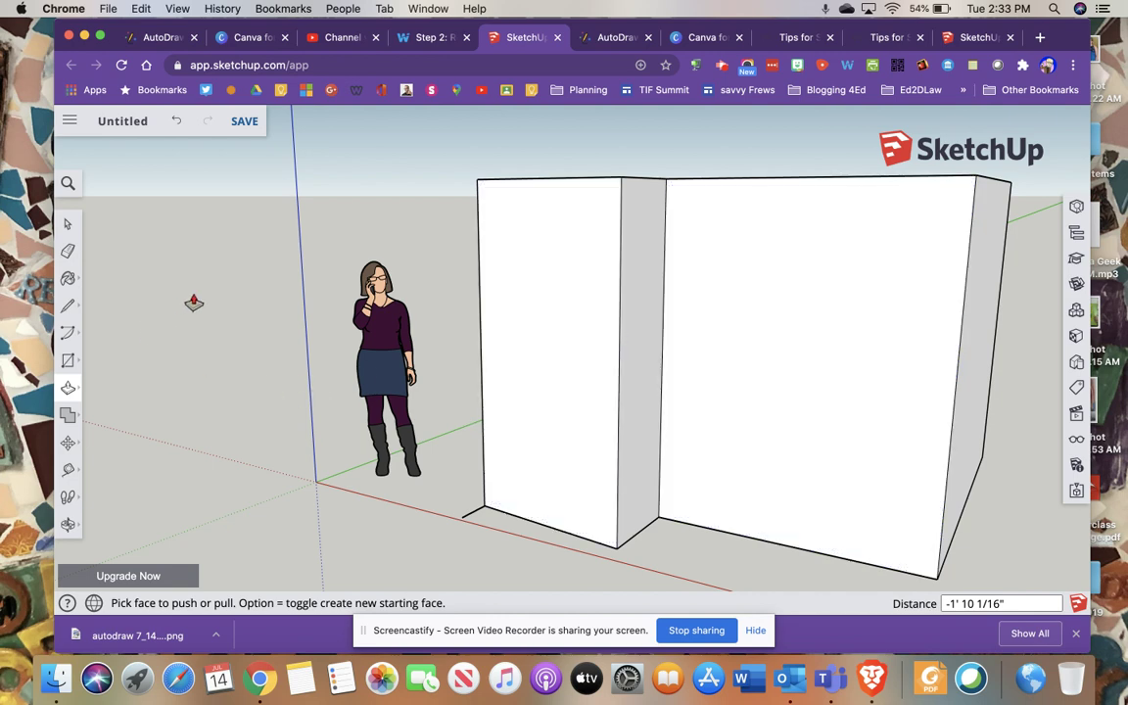
scroll(191, 490, "down", 5)
scroll(191, 490, "up", 5)
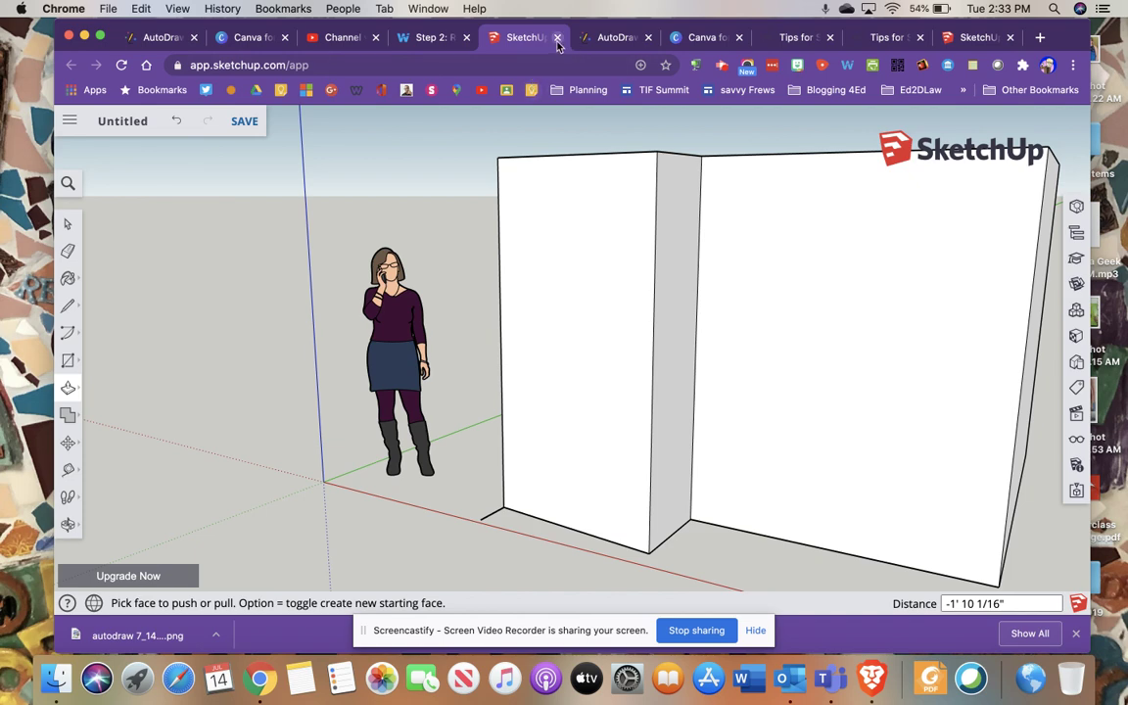
Step: Go back to the Wakelet collection and scroll past the Sway and Book Creator cards to the SketchUp, CoSpaces and blender.org cards
left_click(428, 36)
scroll(494, 298, "down", 2)
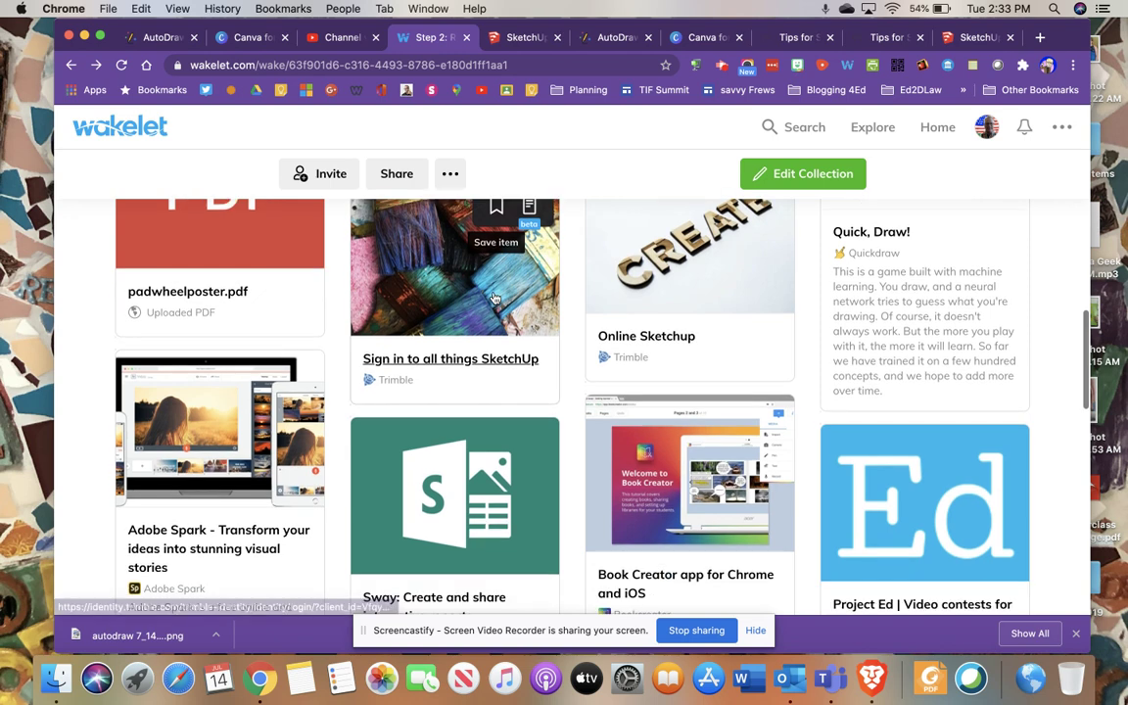
scroll(494, 298, "down", 2)
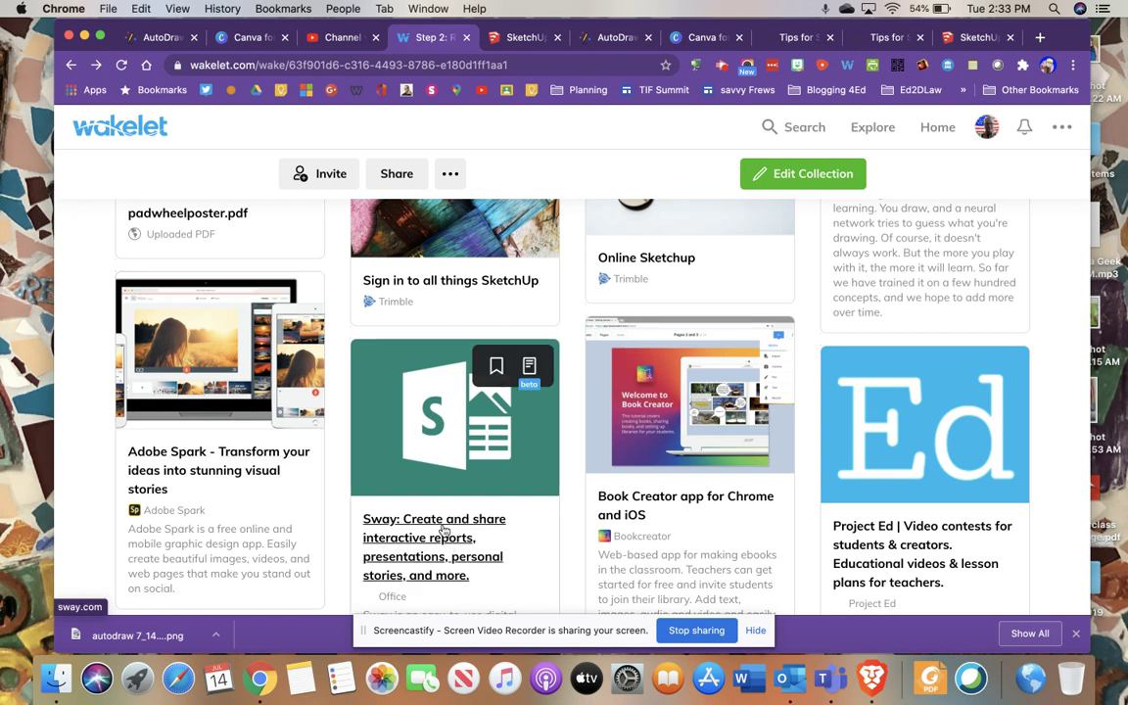
scroll(436, 421, "down", 1)
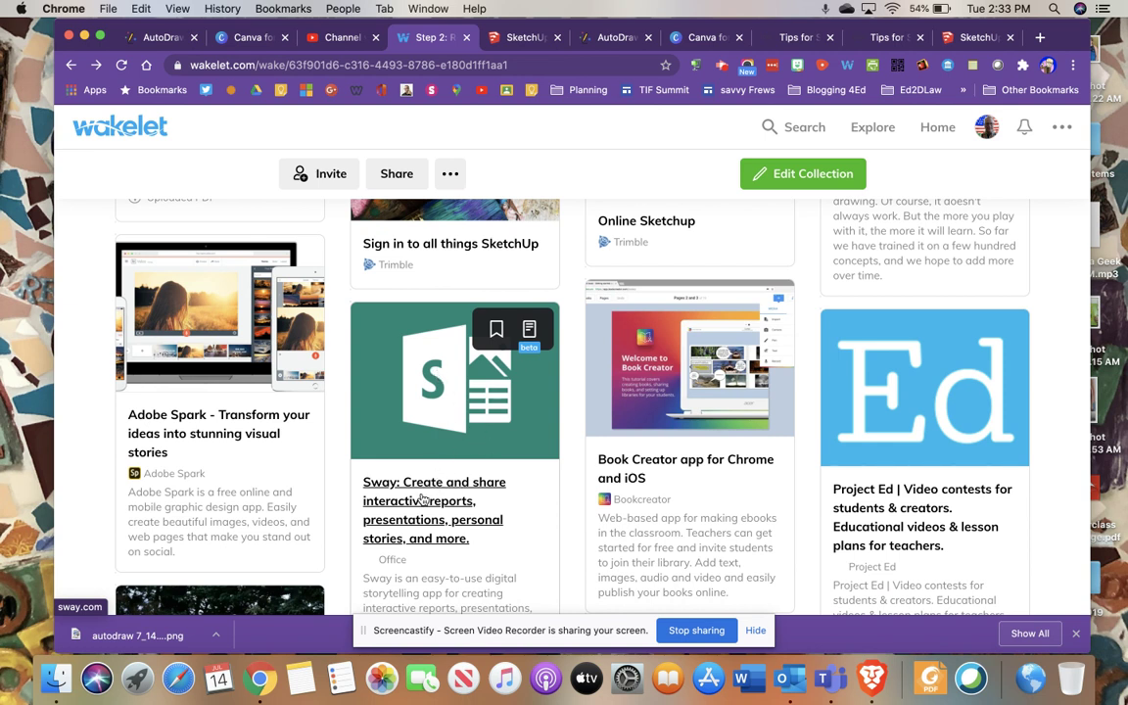
scroll(421, 499, "down", 3)
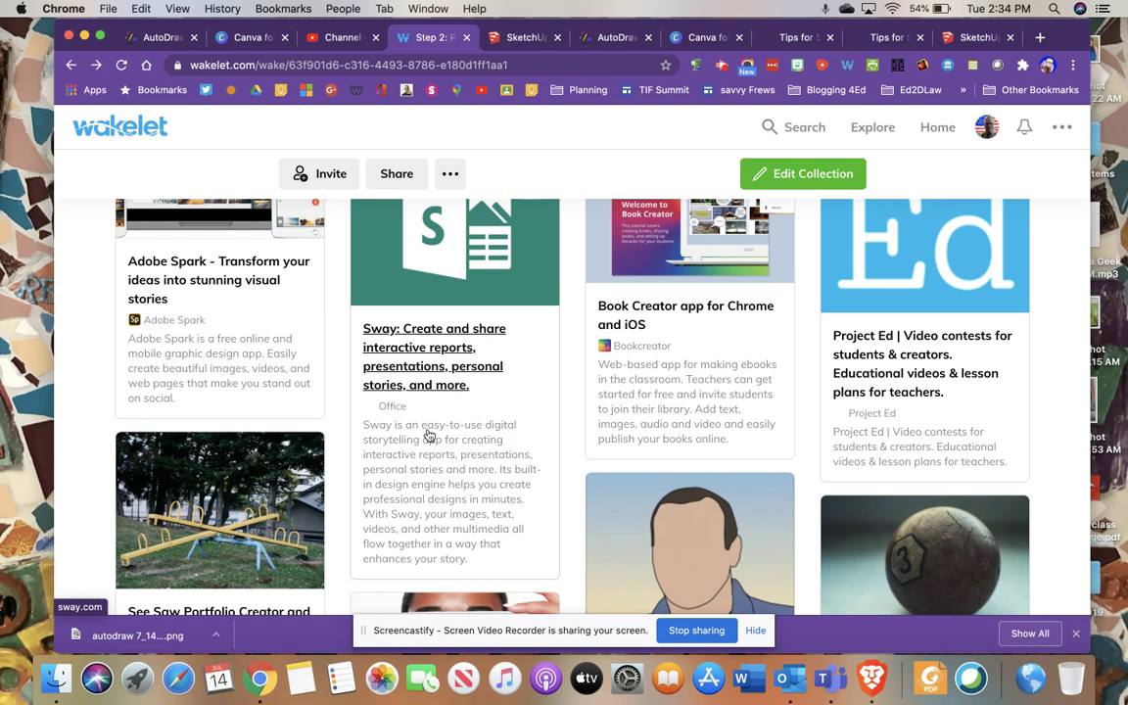
scroll(437, 362, "down", 2)
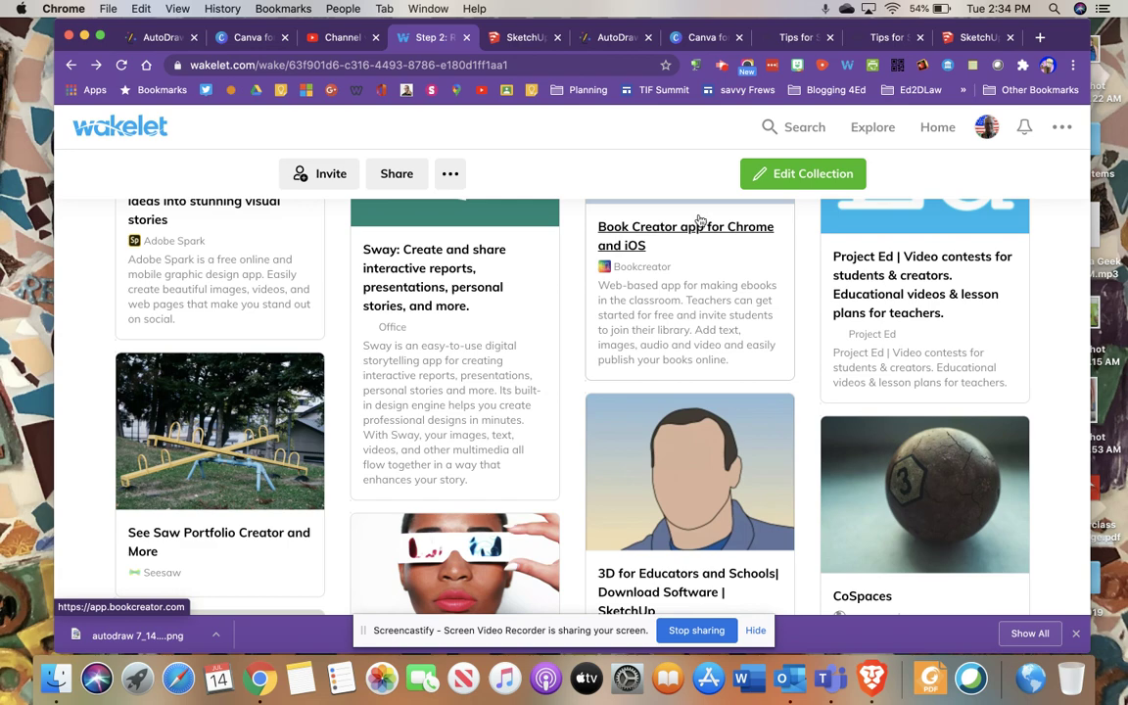
scroll(750, 305, "up", 2)
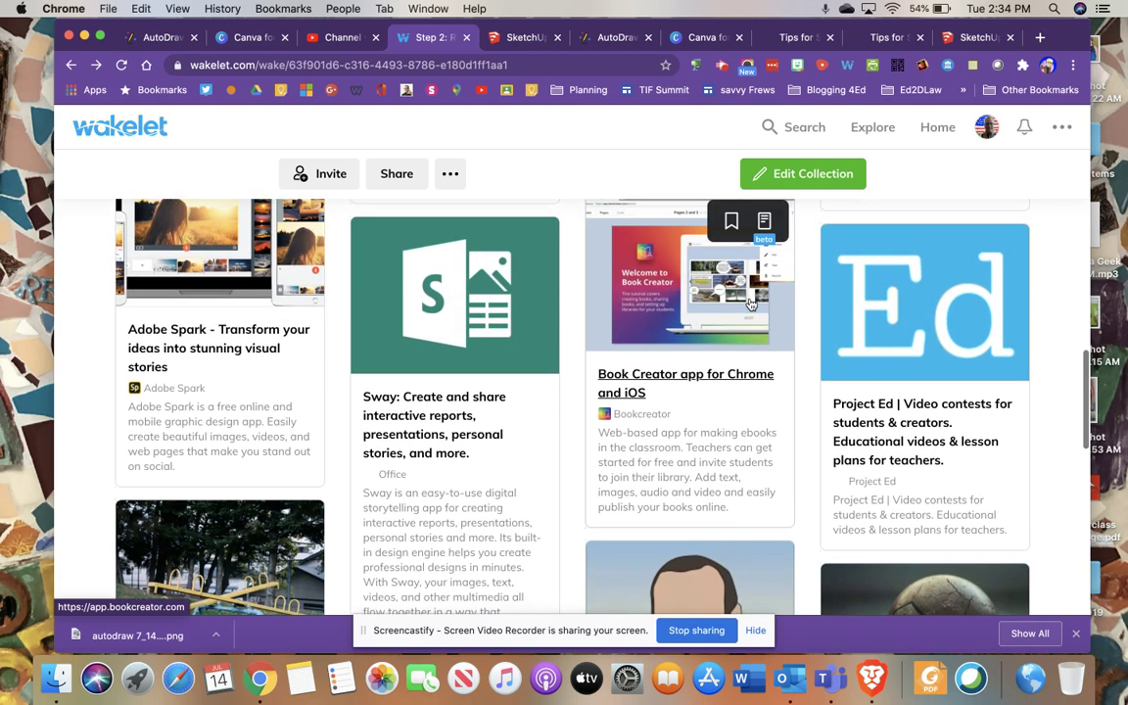
scroll(891, 421, "down", 1)
scroll(891, 421, "down", 5)
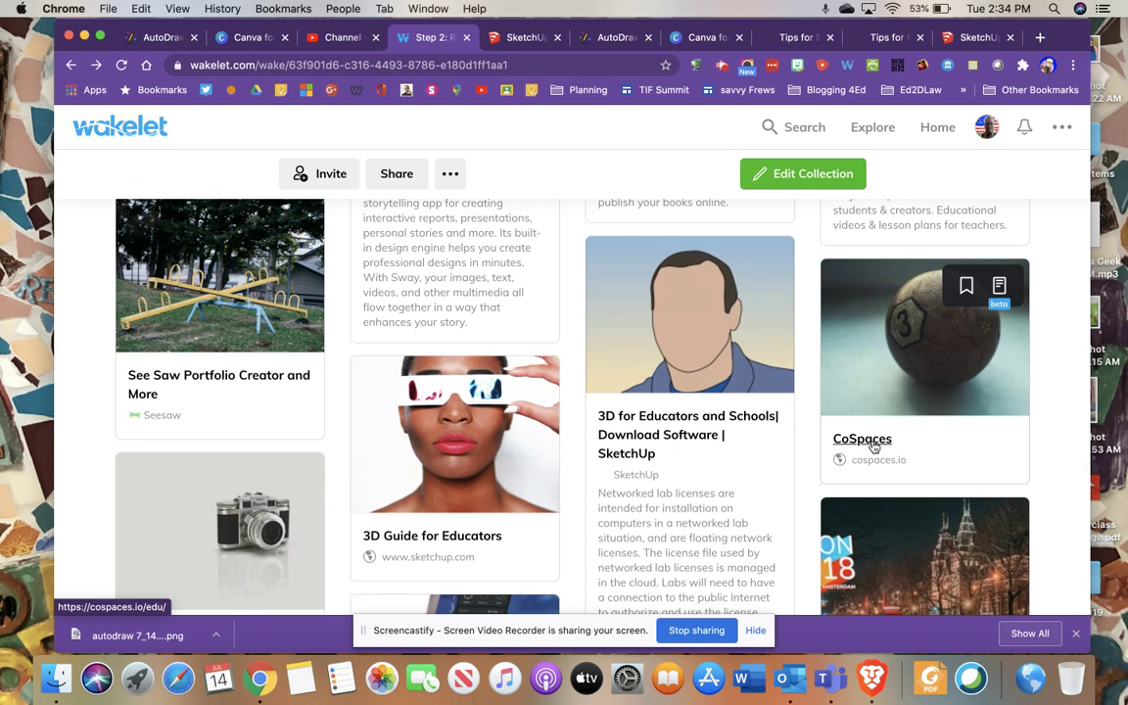
scroll(874, 446, "down", 3)
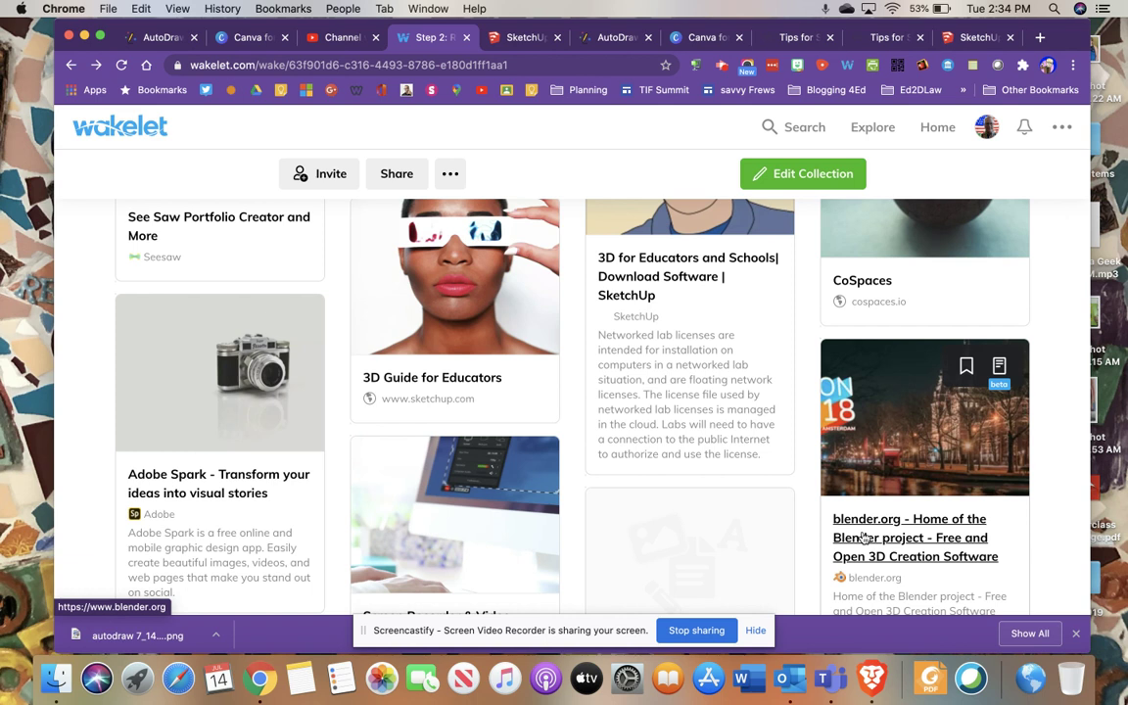
Step: Scroll down past blender.org and Screencast-O-Matic to the Screencastify card
scroll(863, 537, "down", 1)
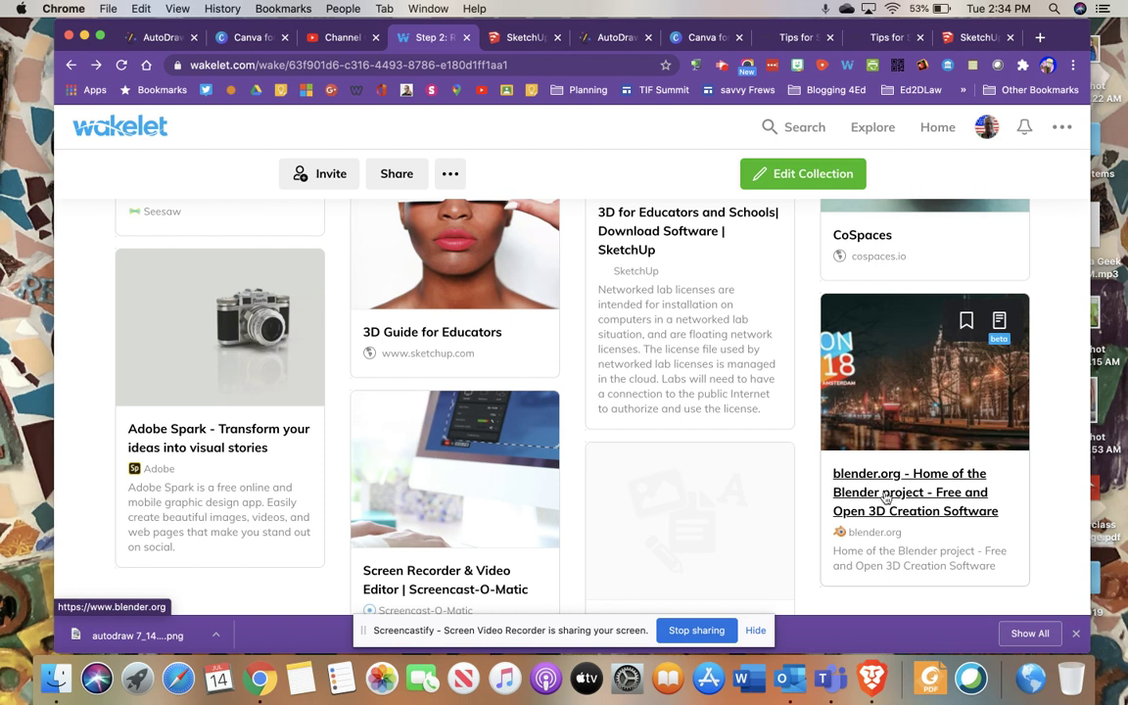
scroll(885, 497, "down", 2)
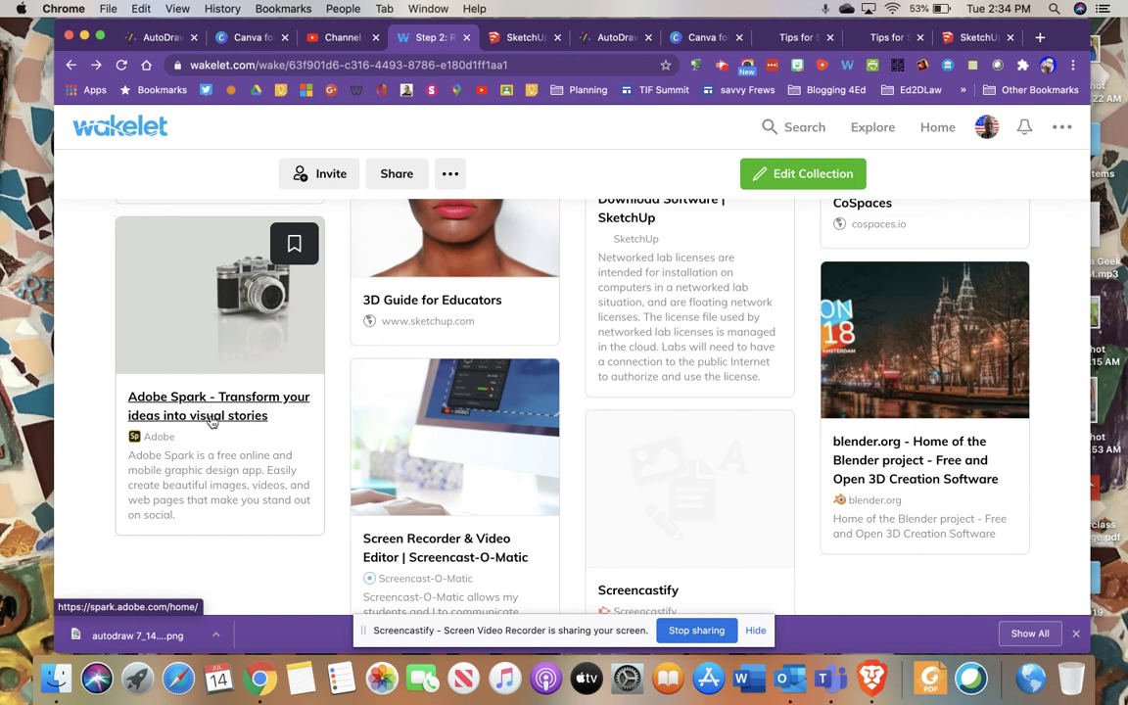
scroll(457, 568, "down", 3)
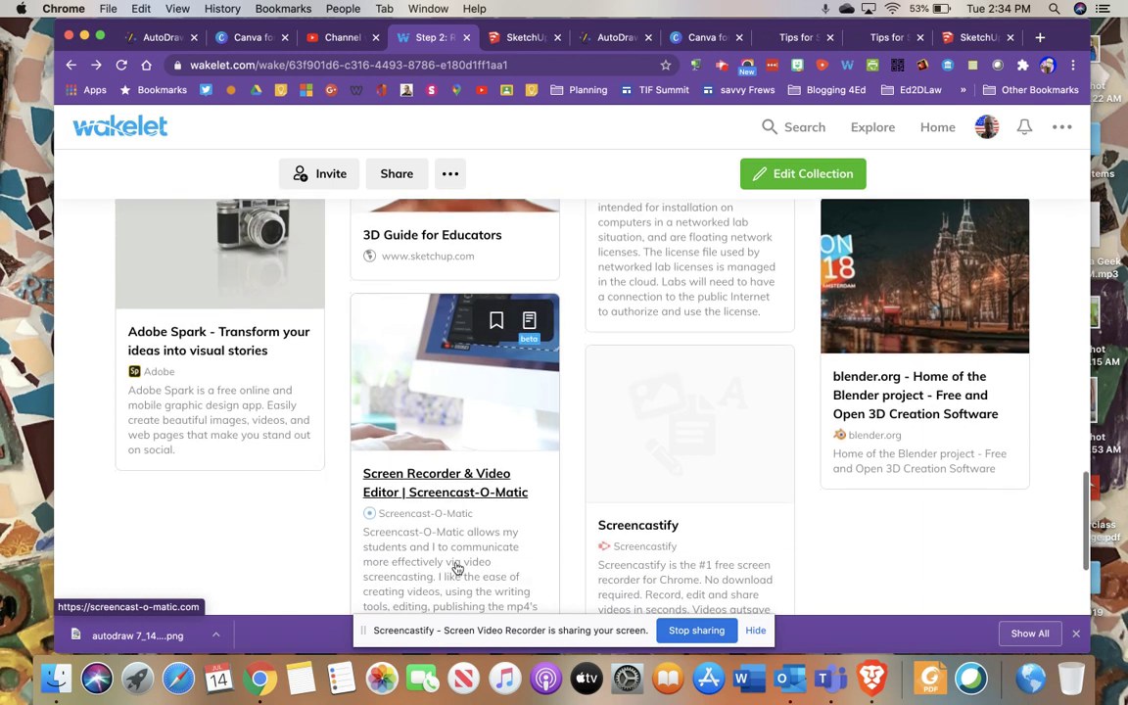
Step: Scroll back up to the Sway, Book Creator and Quick, Draw! cards
scroll(462, 476, "up", 1)
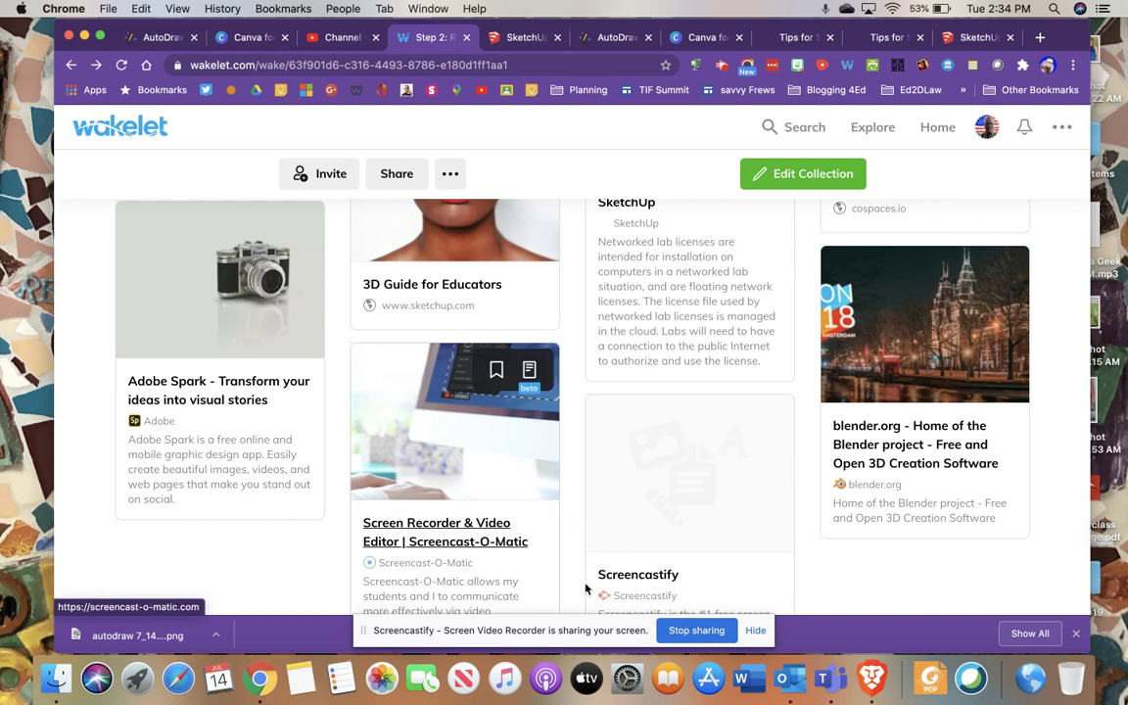
scroll(526, 551, "up", 2)
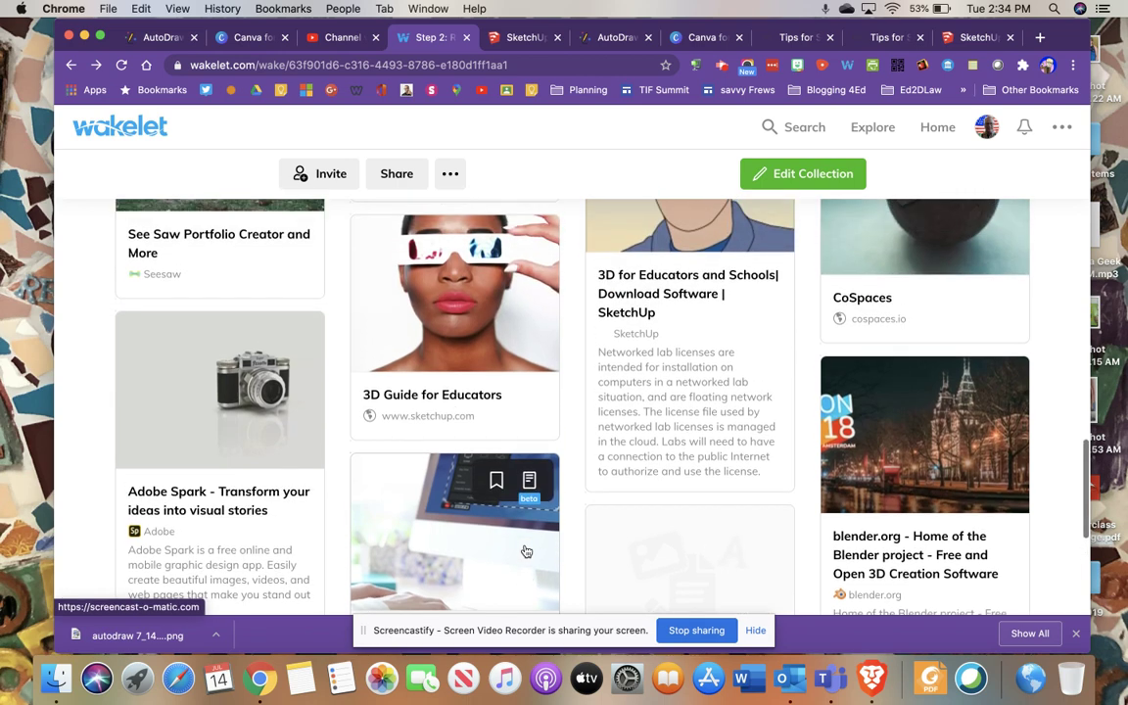
scroll(525, 551, "up", 1)
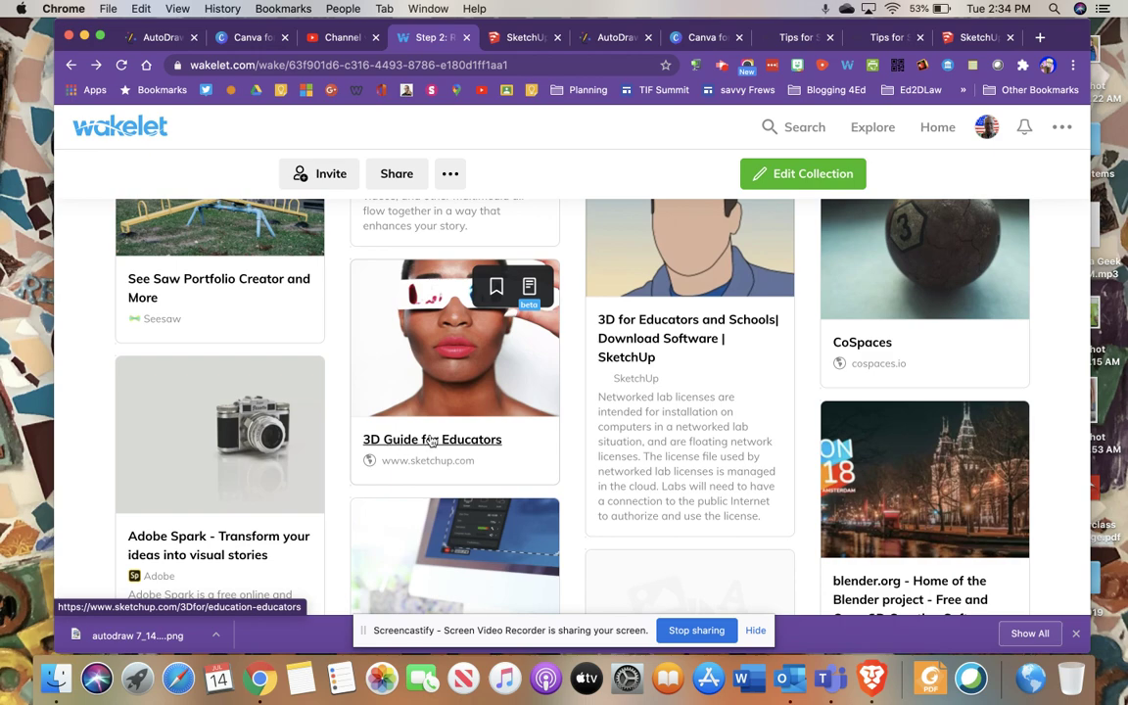
scroll(431, 441, "down", 1)
scroll(430, 441, "up", 6)
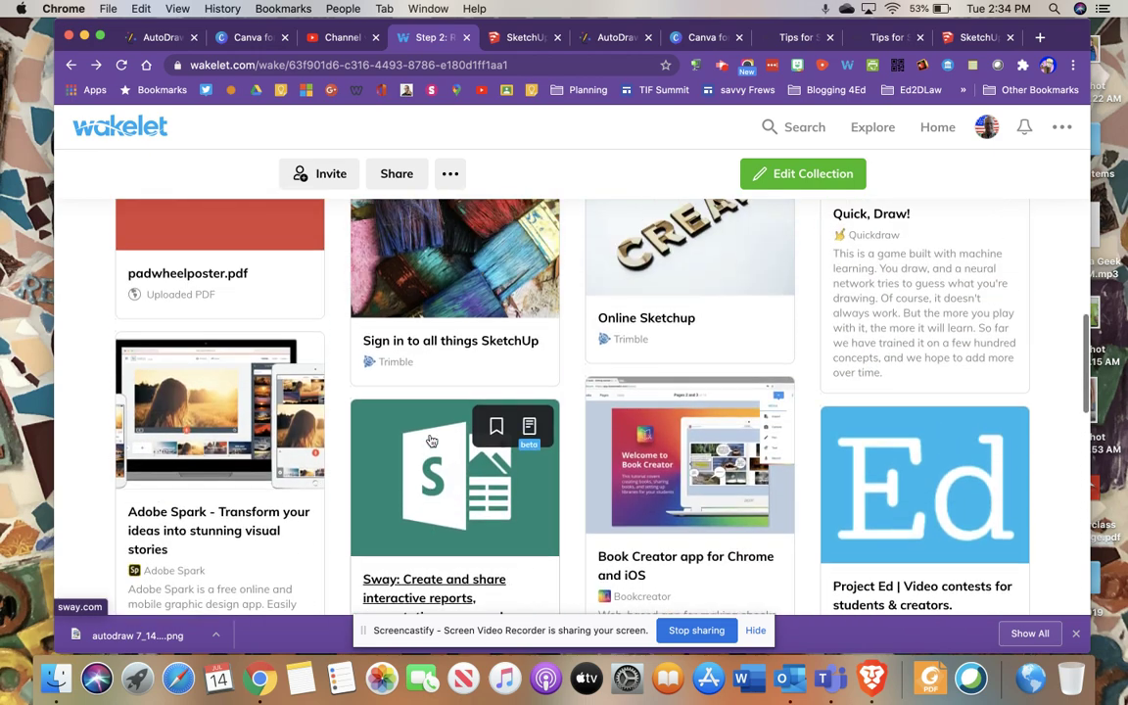
Step: Scroll up to the chessboard cover and 'Step 9: Creation is Queen' title
scroll(430, 441, "up", 15)
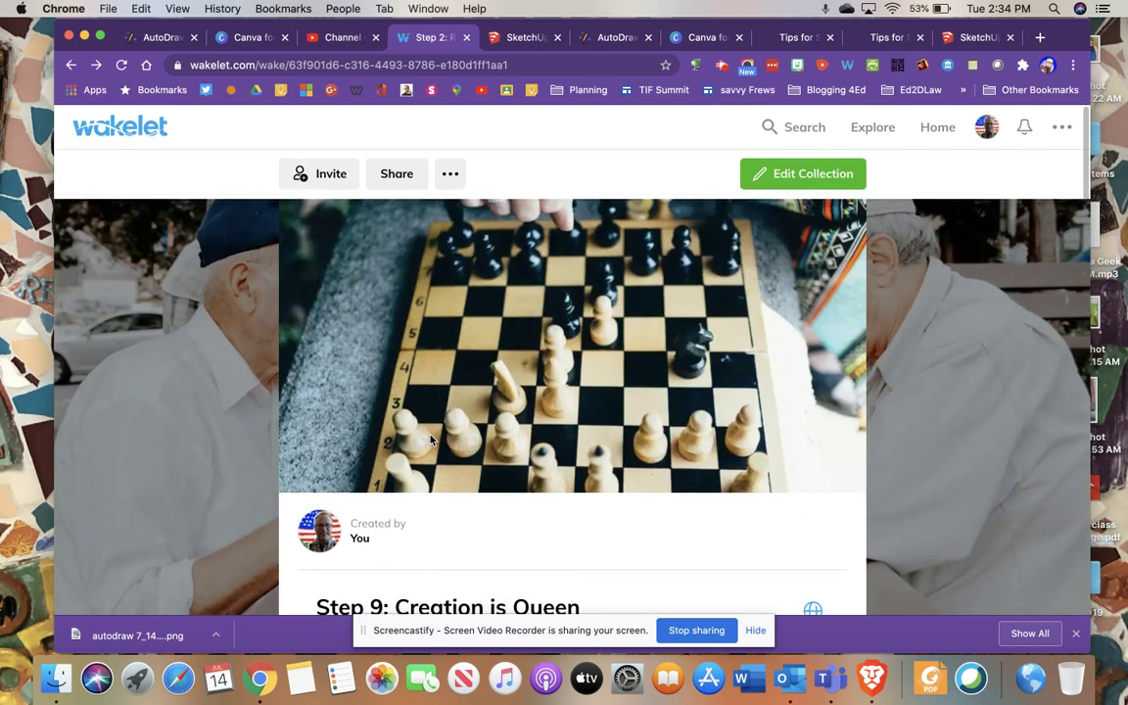